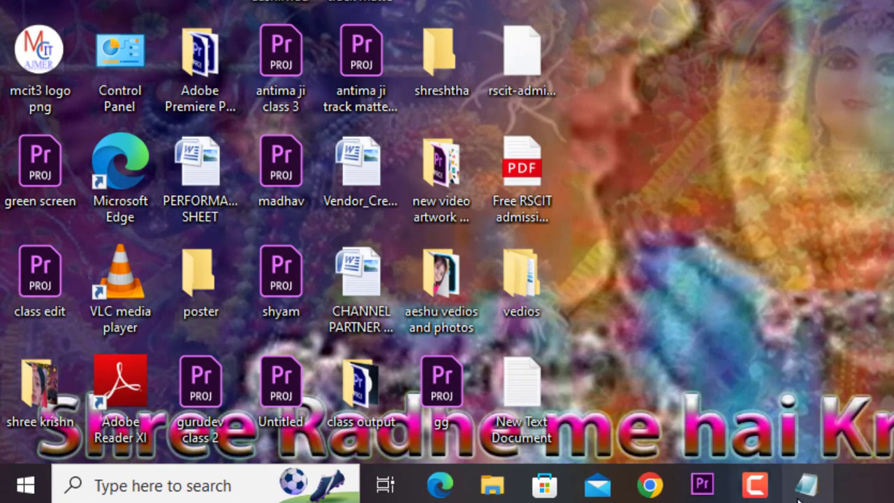
Bring up the open Untitled Notepad window, minimize it, and bring it back to the front.
mouse_move(810, 489)
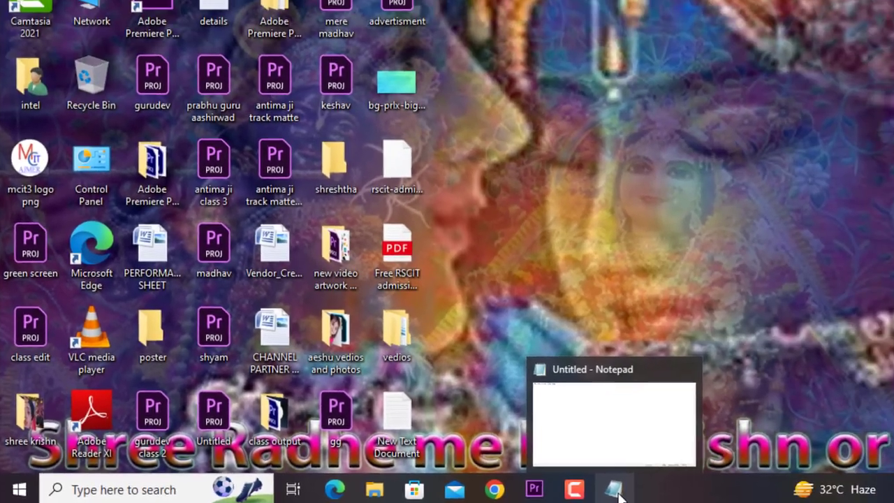
left_click(809, 488)
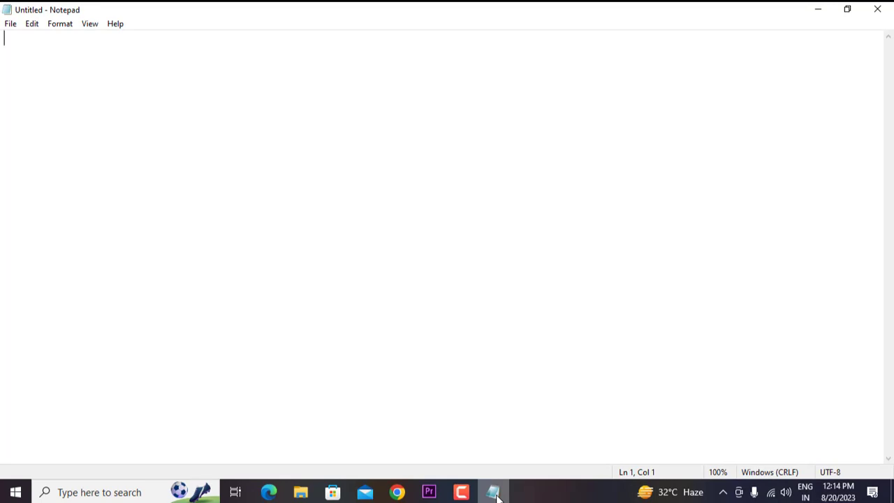
left_click(494, 492)
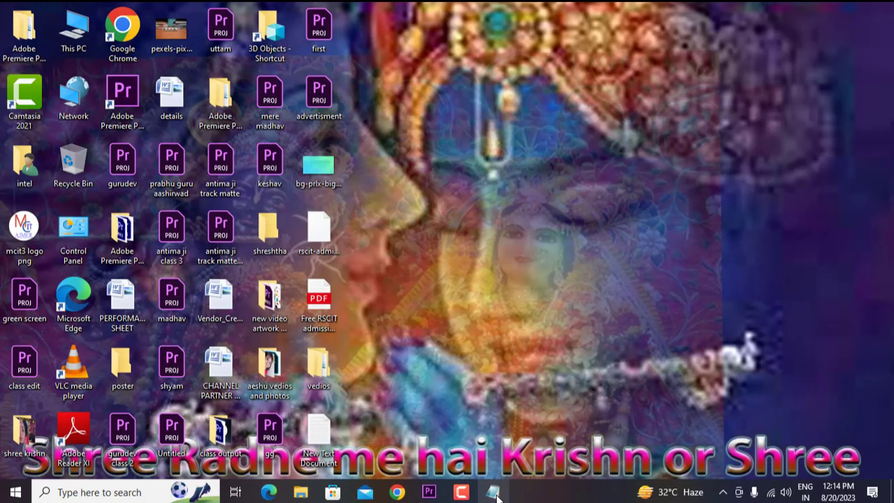
key("alt+Tab")
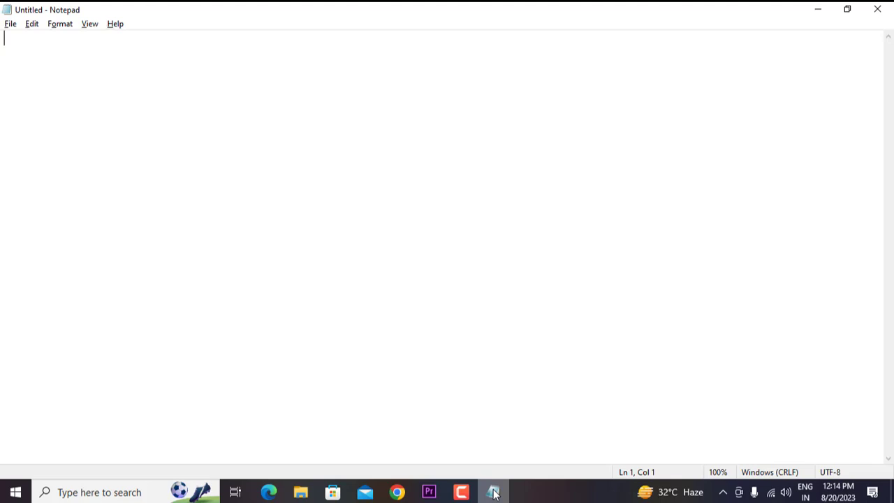
Open the Notepad window's control menu and minimize the window with its Minimize command.
key("alt+space")
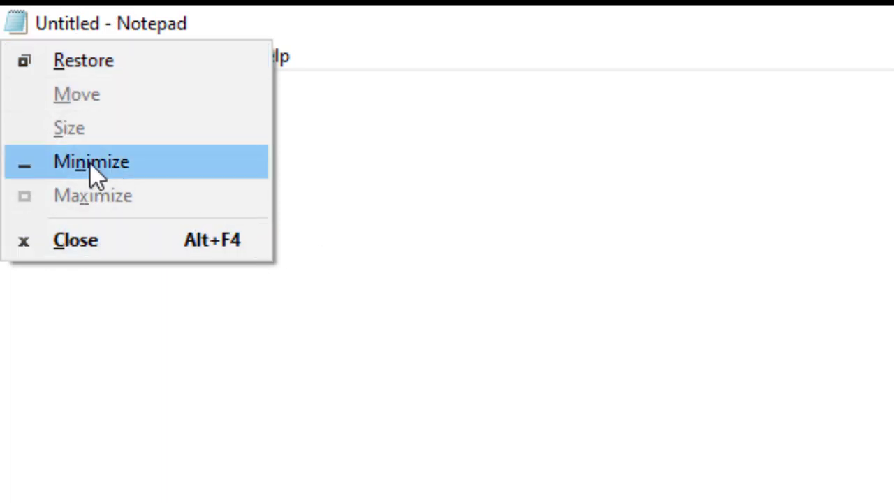
key("Down")
key("Down")
key("Up")
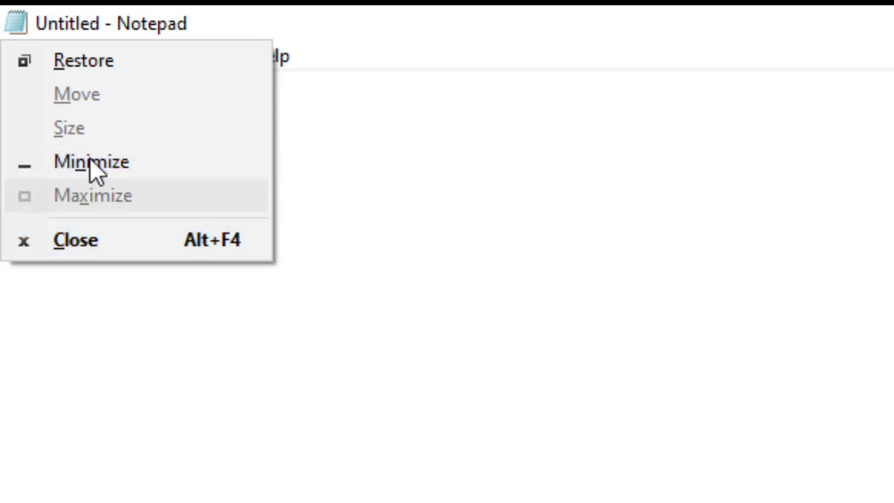
left_click(82, 162)
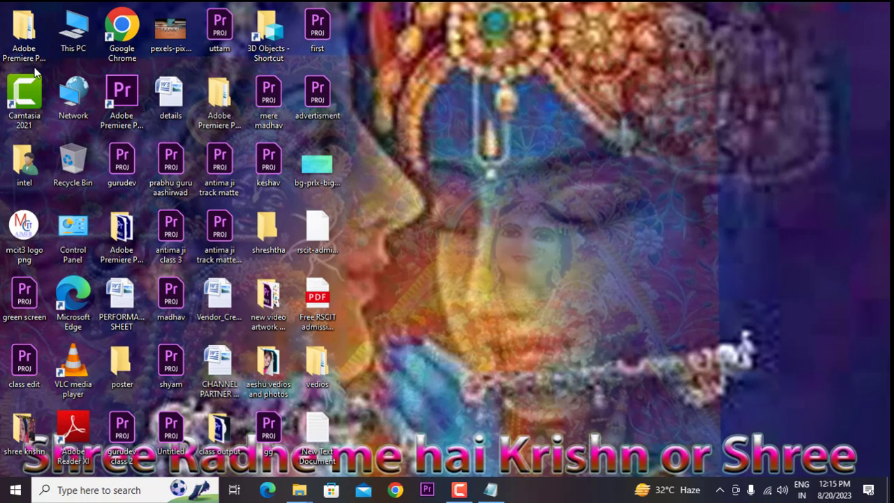
Bring the minimized Notepad window back and restore it down from full screen to a smaller window.
left_click(492, 490)
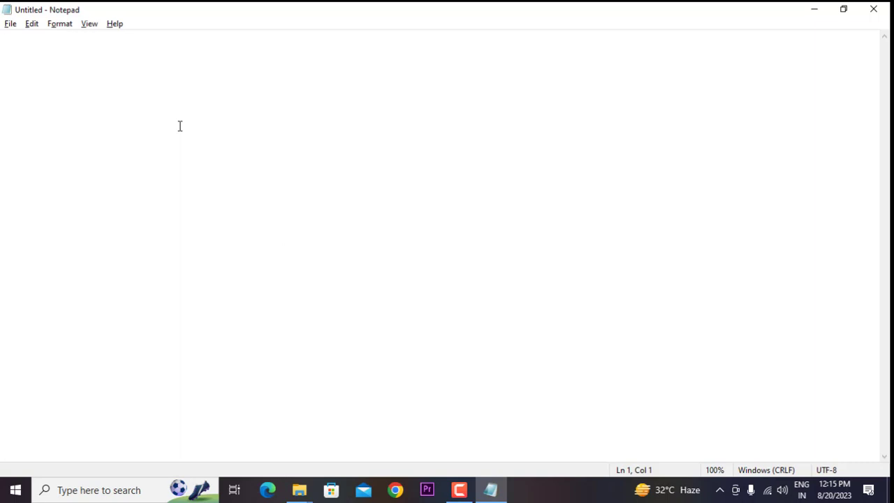
key("alt+space")
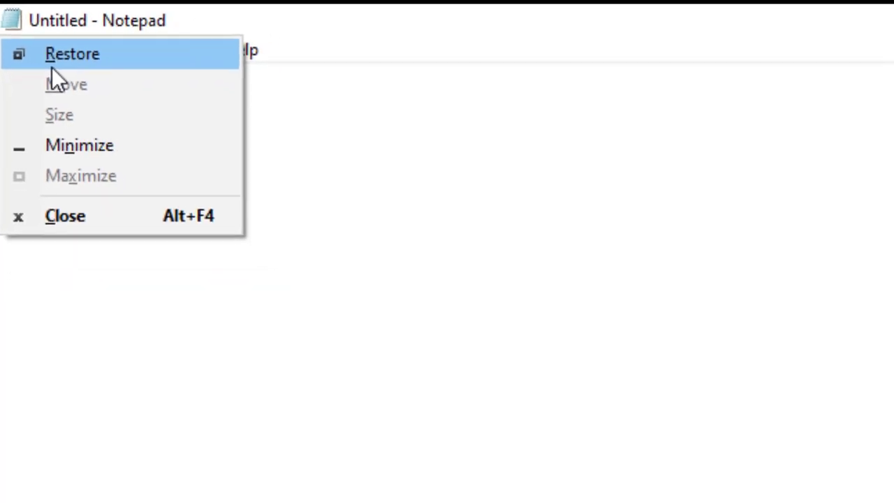
left_click(51, 67)
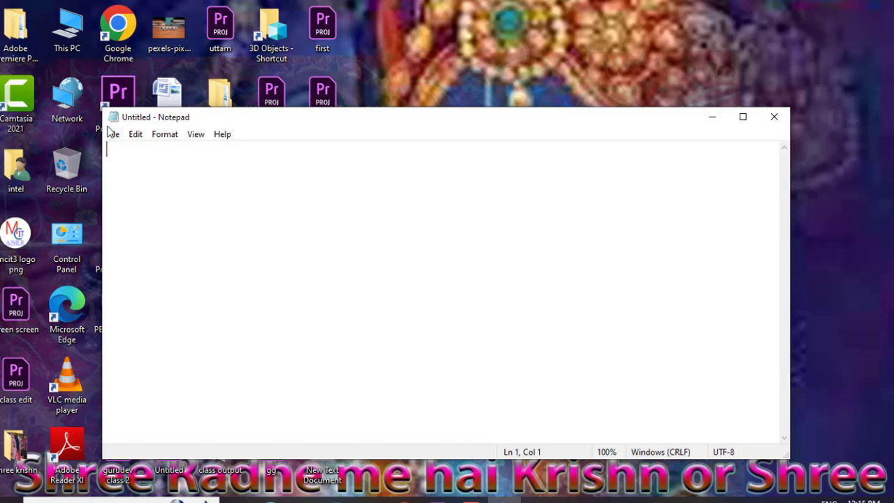
Close the Notepad window with the control menu's Close command and relaunch Notepad in a maximized window.
key("alt+space")
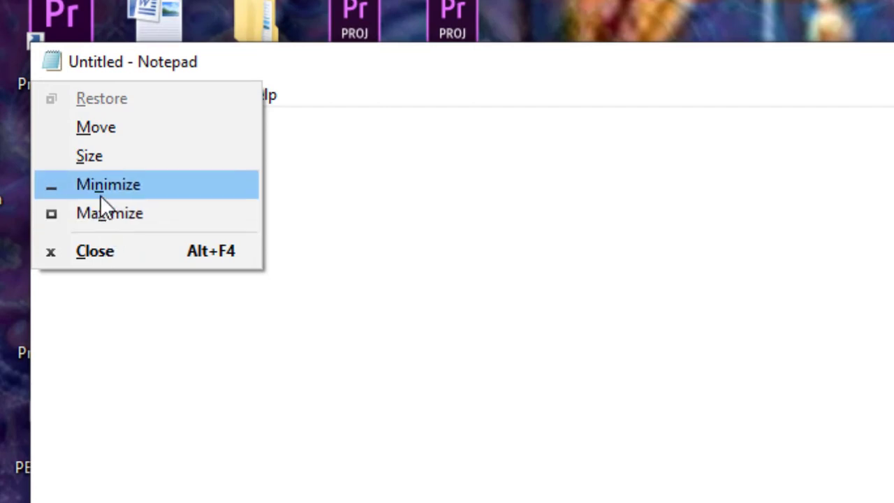
left_click(74, 260)
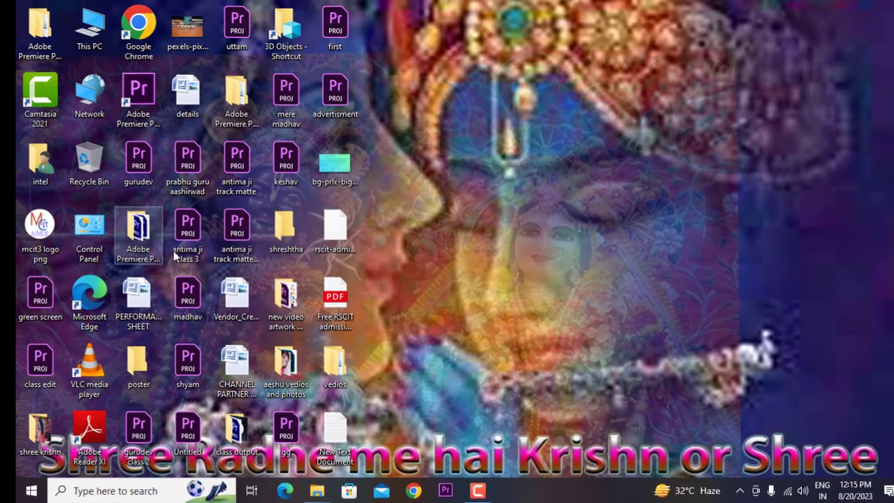
left_click(138, 491)
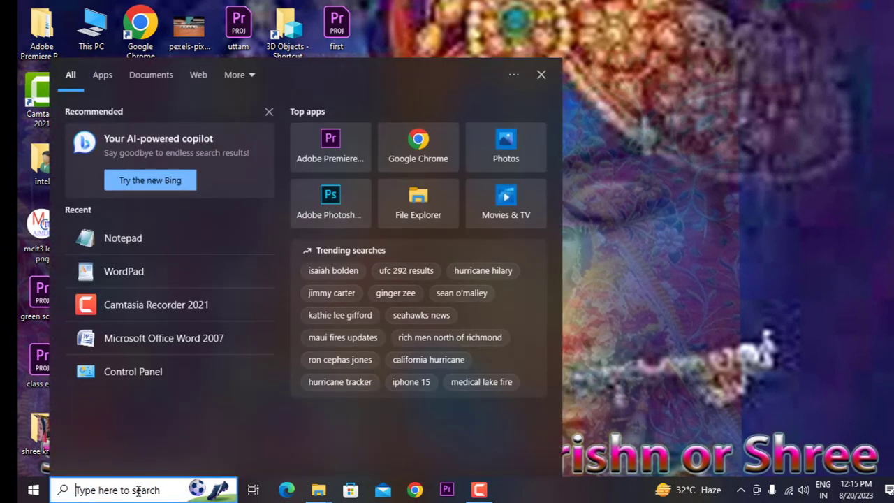
left_click(130, 243)
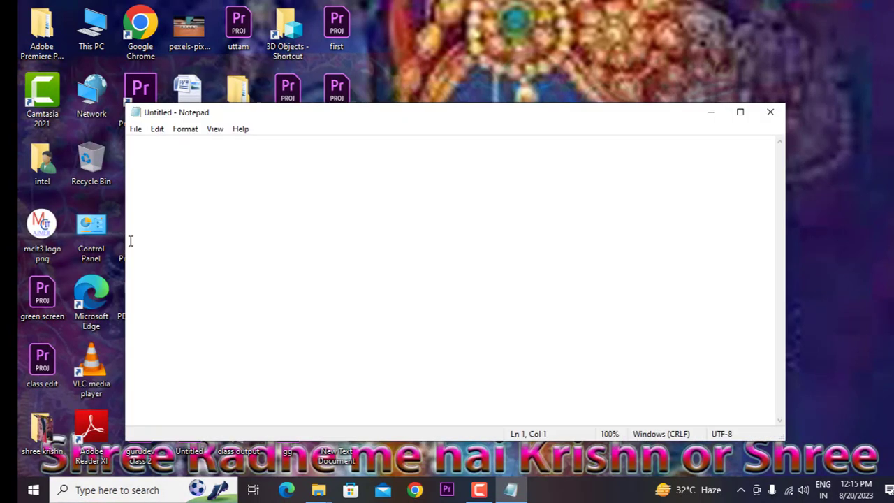
left_click(740, 114)
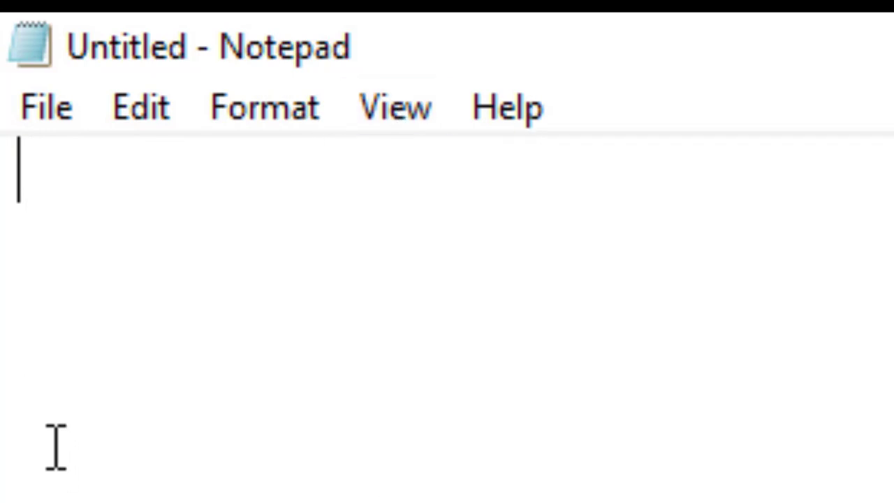
Open the computer text document from the Documents folder and replace it with a new blank document.
left_click(46, 109)
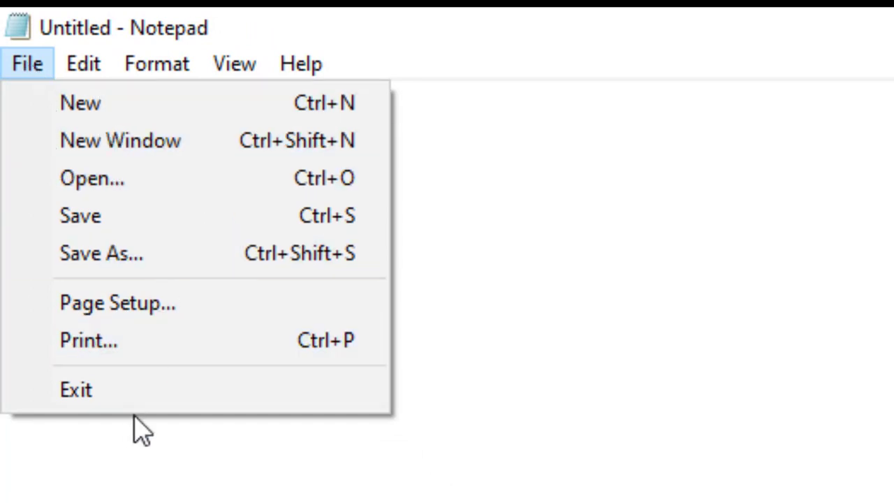
left_click(82, 116)
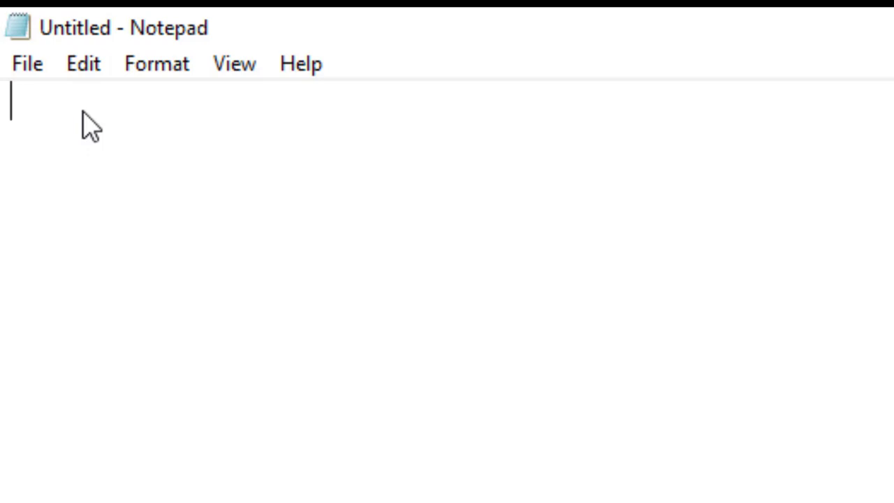
left_click(39, 71)
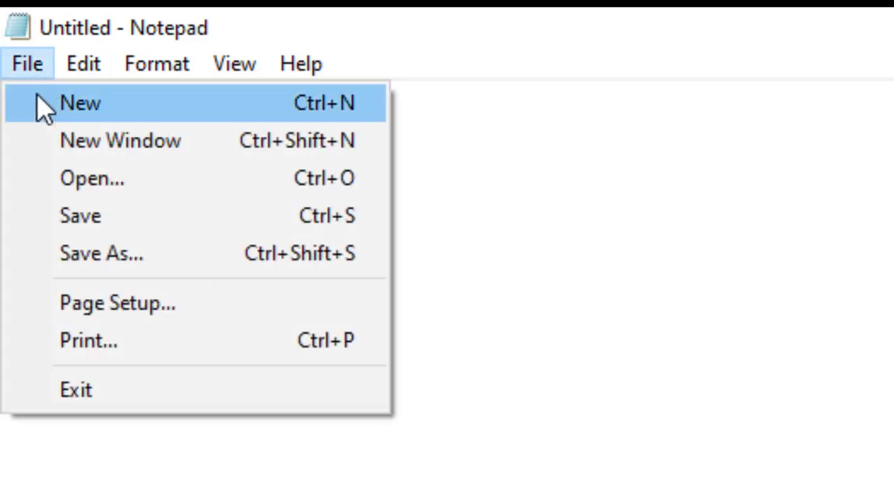
left_click(105, 183)
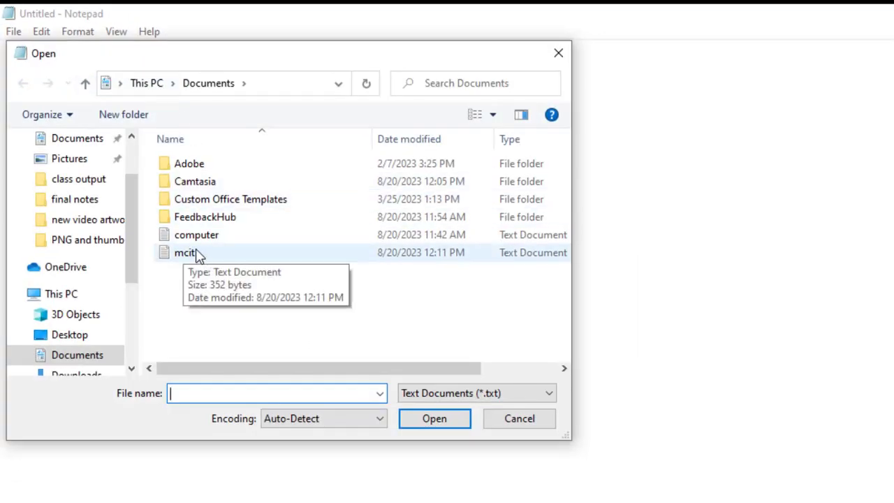
left_click(190, 238)
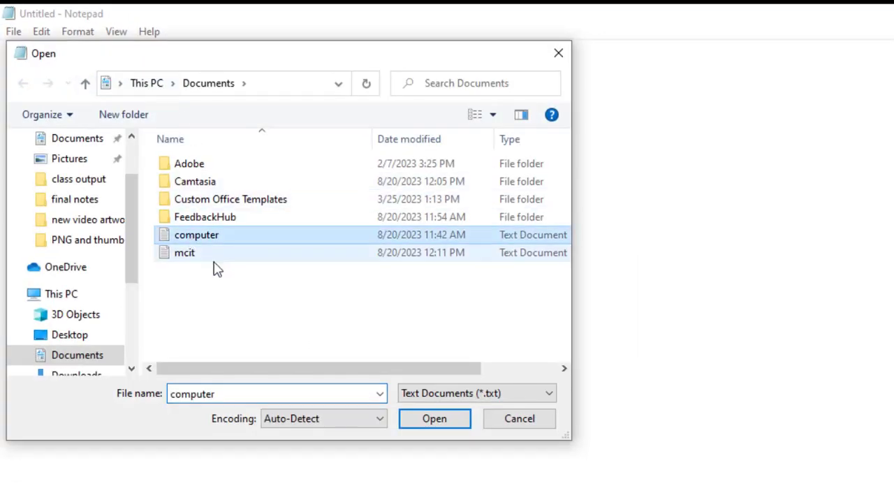
left_click(459, 422)
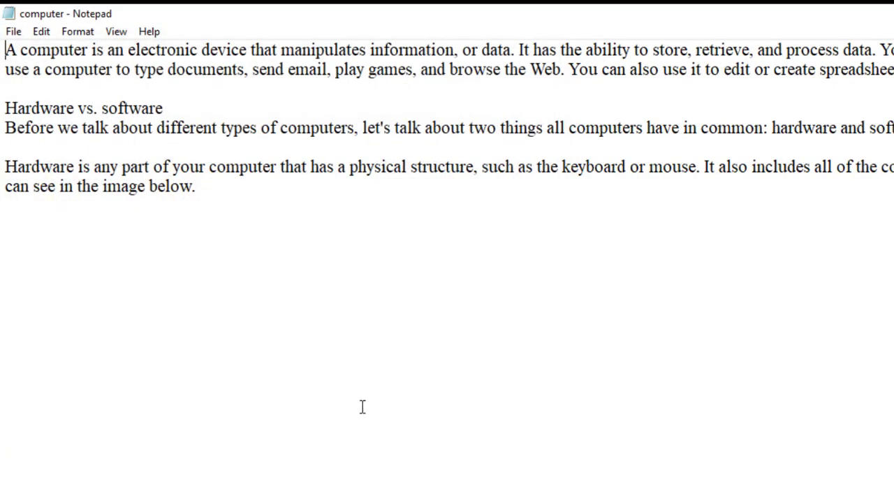
left_click(14, 32)
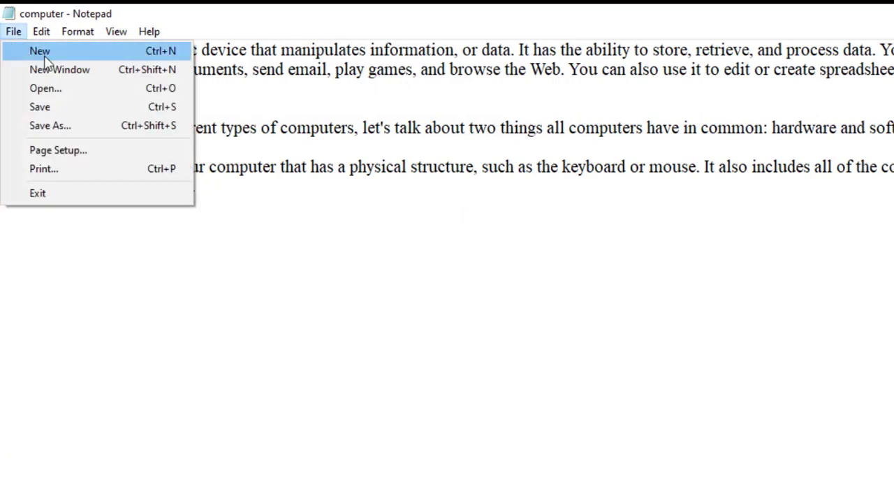
left_click(45, 56)
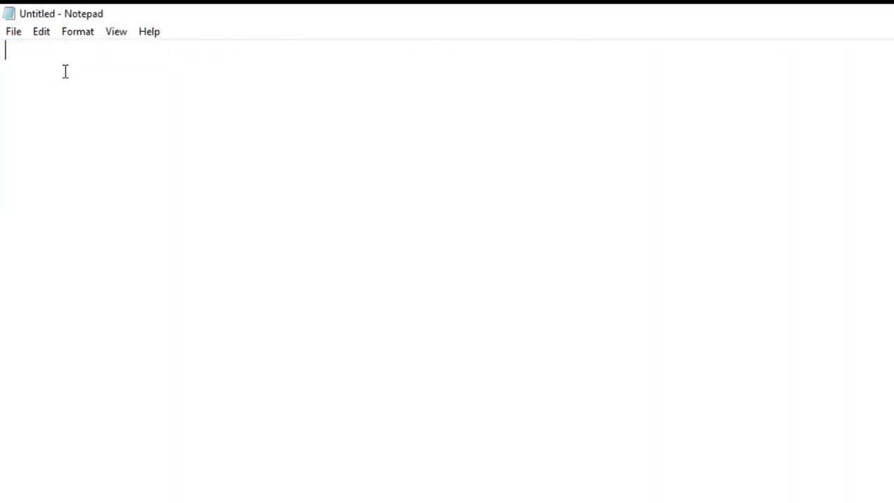
Open a second Notepad window with the New Window command and close it again.
left_click(9, 37)
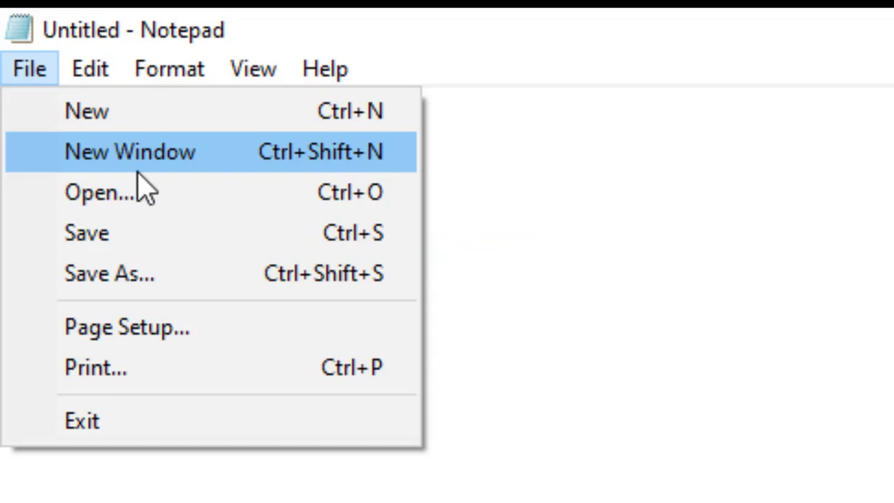
left_click(198, 155)
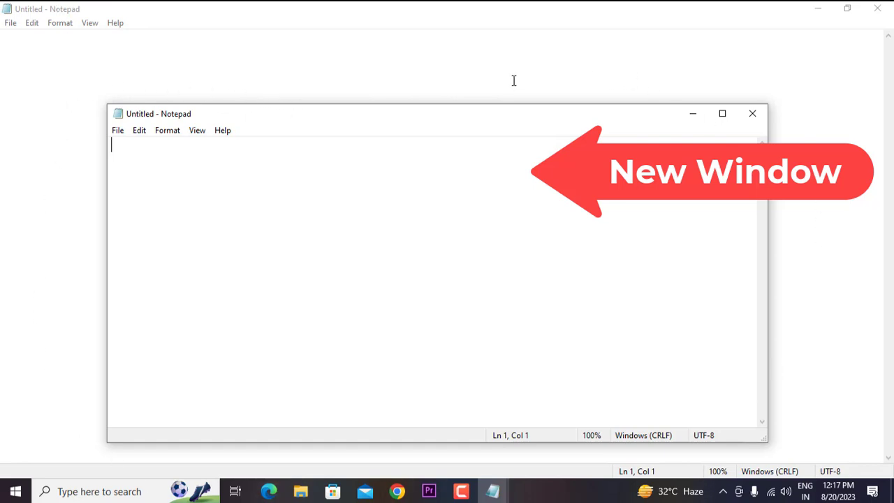
left_click(752, 114)
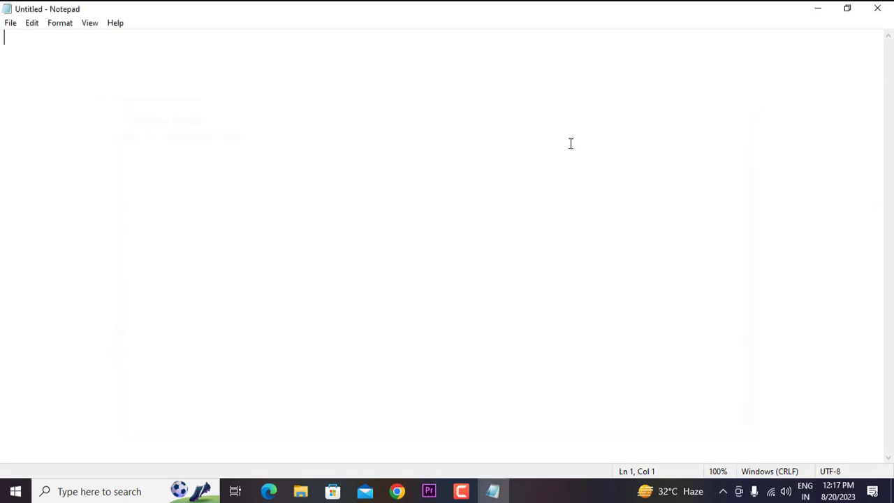
Open the text document named computer from the Documents folder in the current Notepad window.
left_click(9, 24)
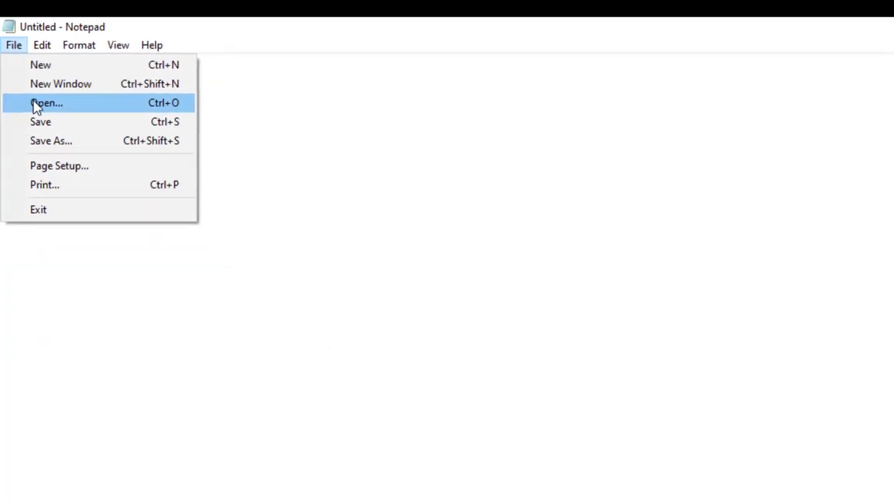
left_click(36, 105)
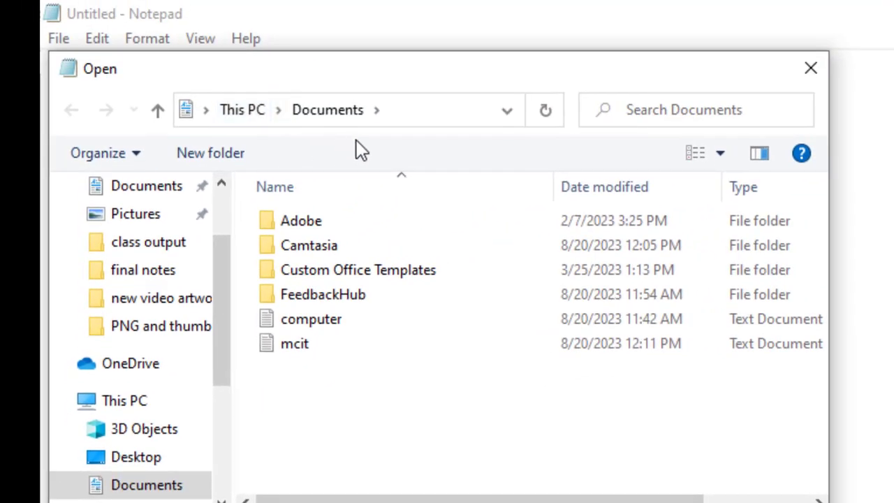
left_click(295, 321)
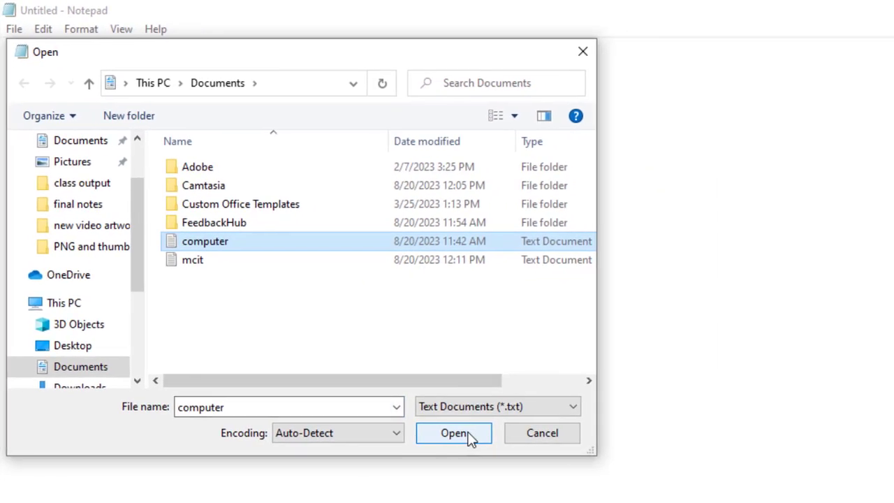
left_click(454, 433)
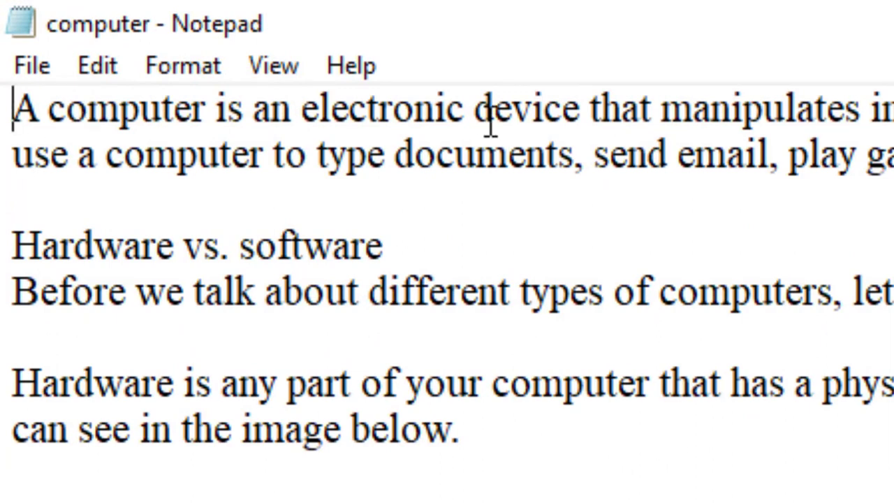
Below the last paragraph, add the line "SDFJLKJLJLFJGLSJ FLJK" and a tab-indented line ";sadlk;fk;lfk".
left_click(28, 73)
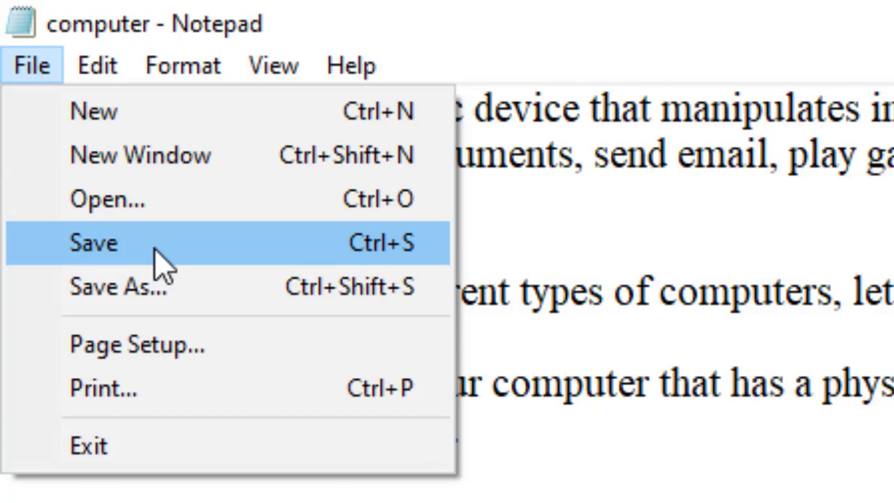
left_click(557, 344)
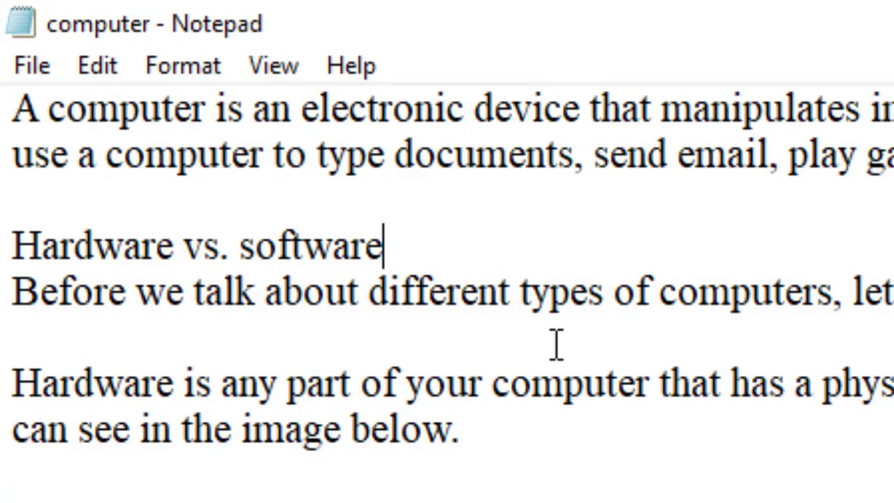
left_click(524, 428)
key("Return")
type("SDFJLKJLJL")
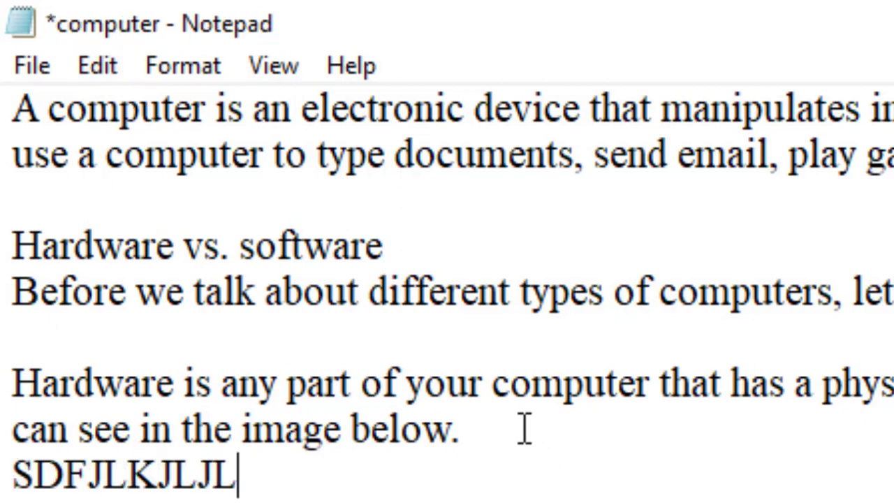
type("FJGLSJ FLJK")
key("Return")
key("Tab")
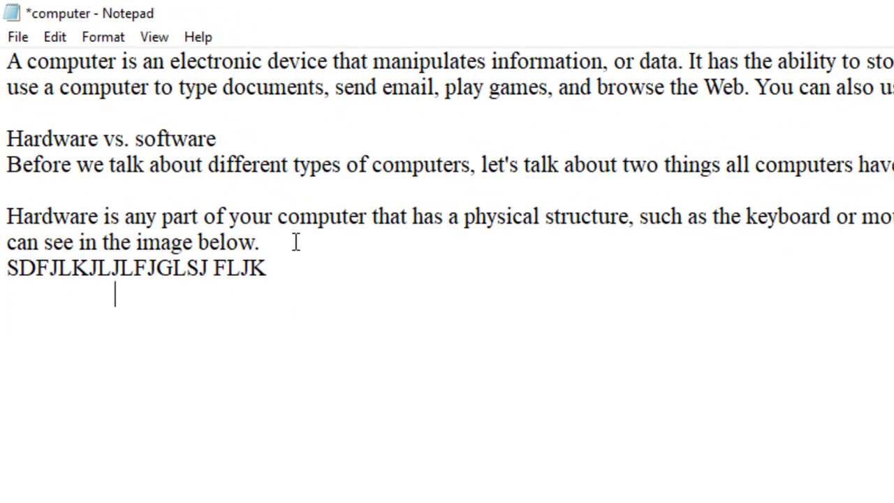
type(";sadlk;fk;lfk")
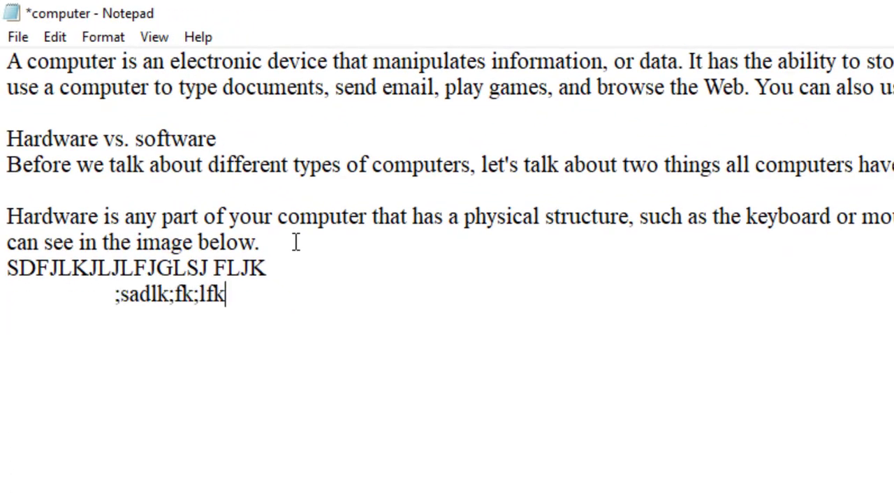
Append "asd" to the indented line and add the lines "ldfj al sk jf", "asdasdjflkasj f" and "adslkfjla" below it.
type("asd")
key("Return")
type("ldfj al sk jf")
key("Return")
type("asdasdjflkasj f")
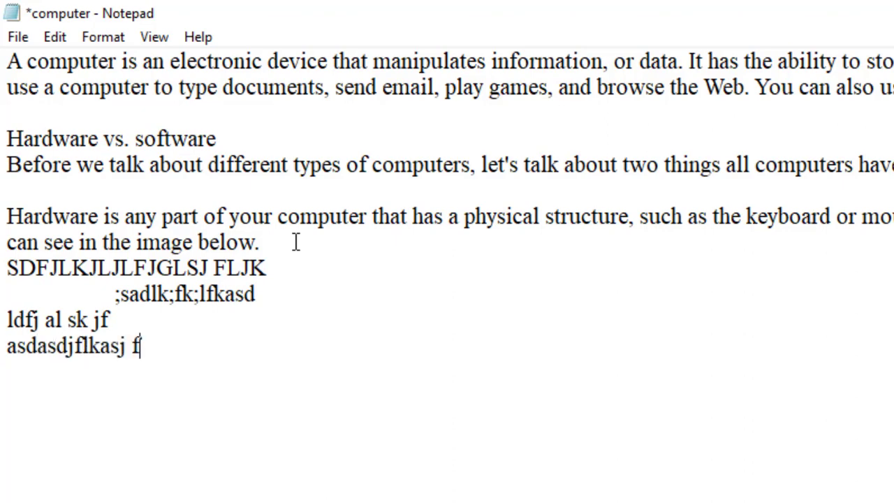
key("Return")
type("adslkfjla")
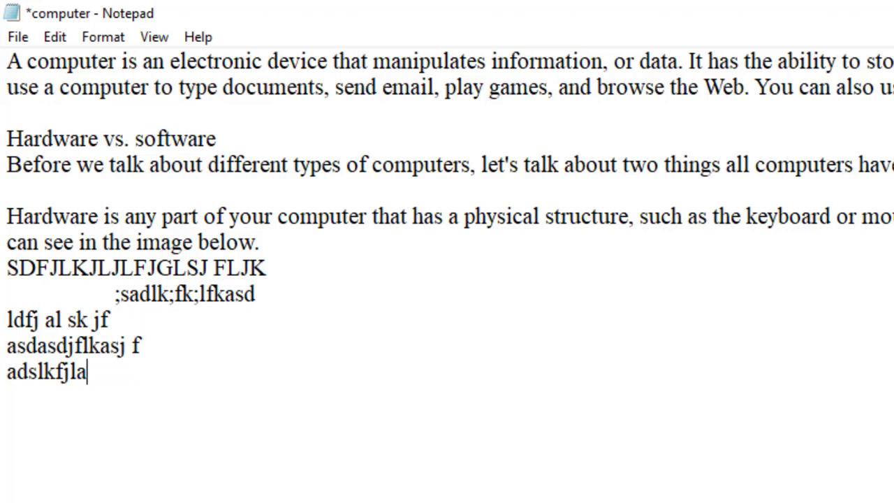
left_click(15, 41)
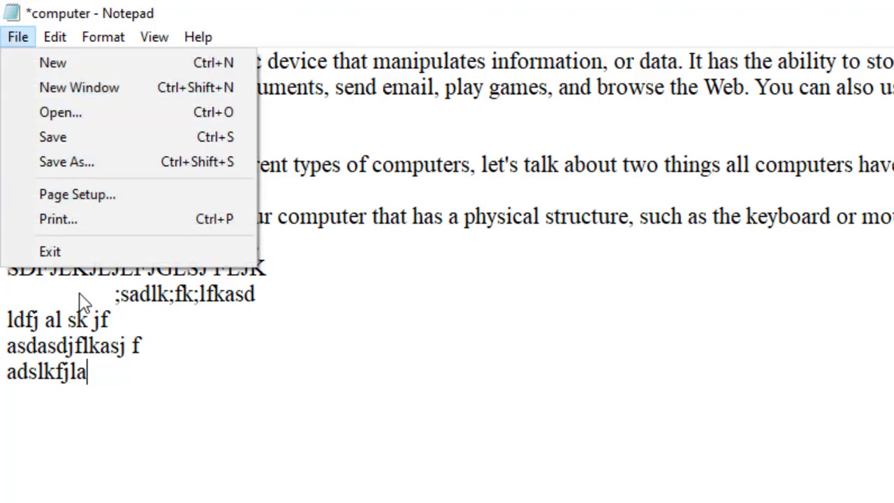
mouse_move(199, 38)
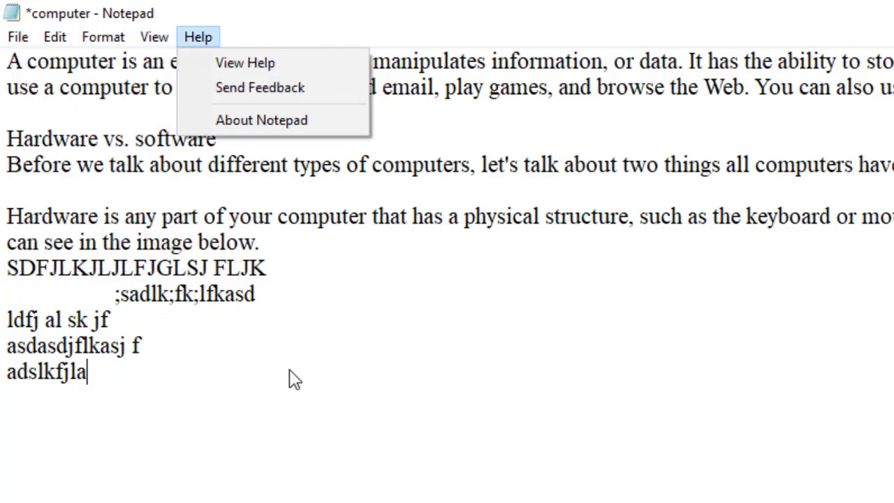
mouse_move(66, 32)
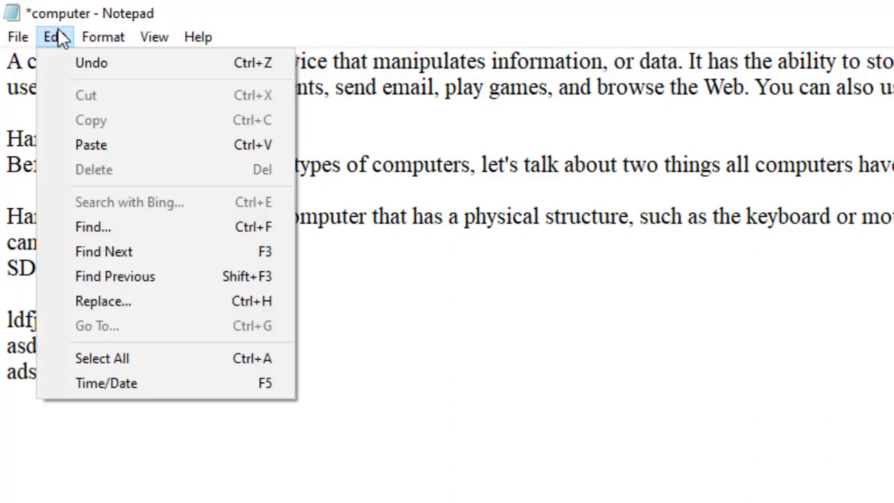
key("Left")
left_click(109, 295)
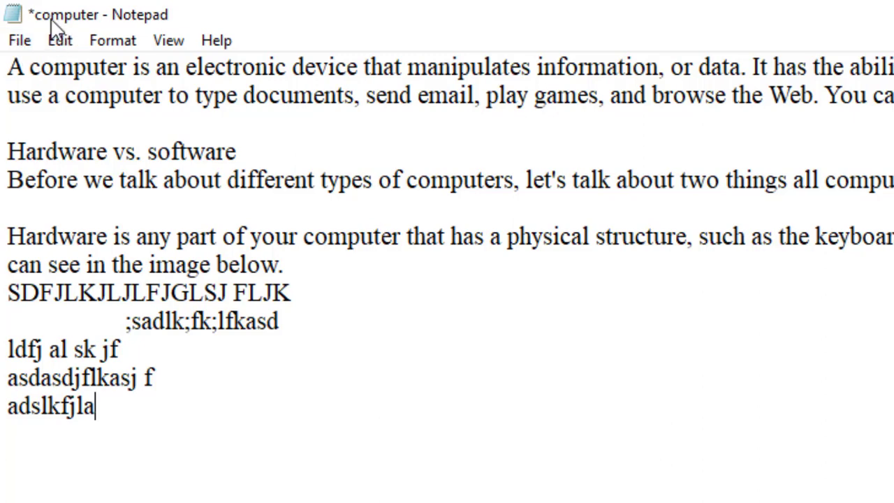
Save the changes to the document and save a copy named computer on the Desktop.
left_click(19, 43)
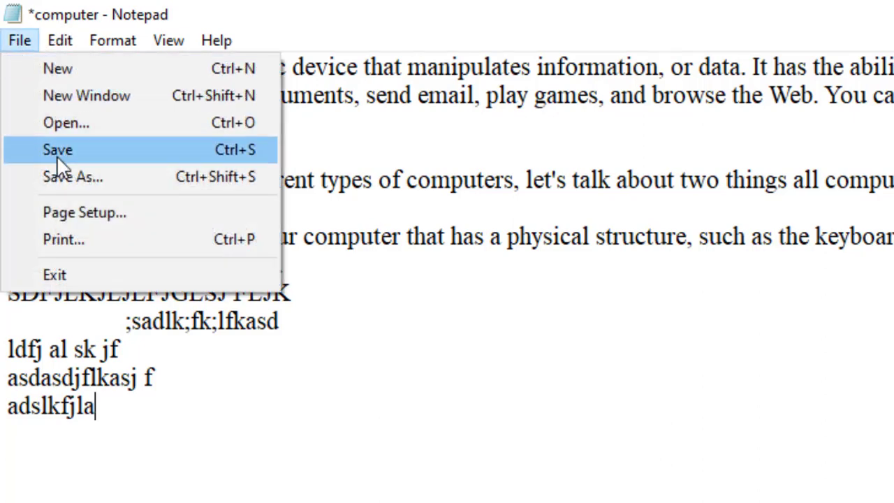
left_click(56, 155)
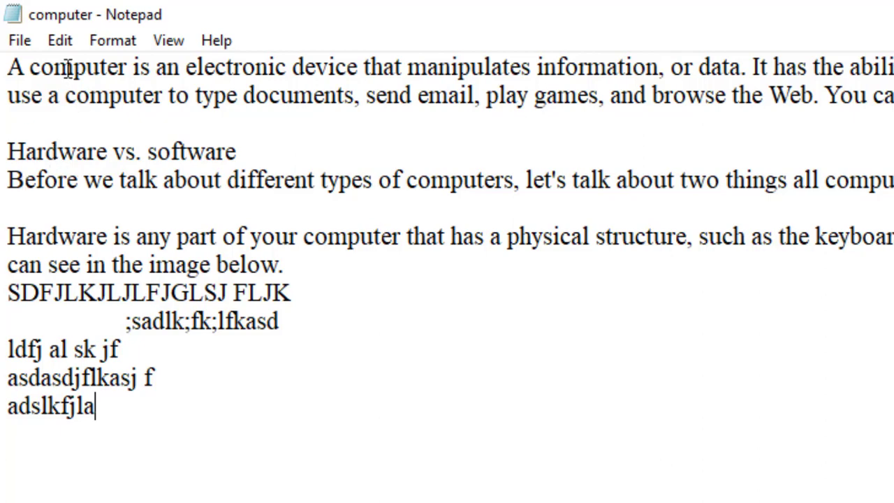
left_click(20, 43)
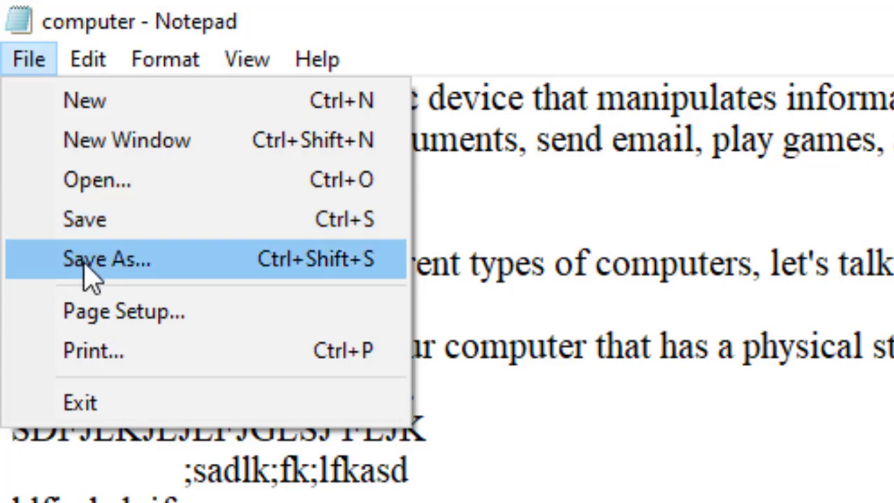
left_click(105, 260)
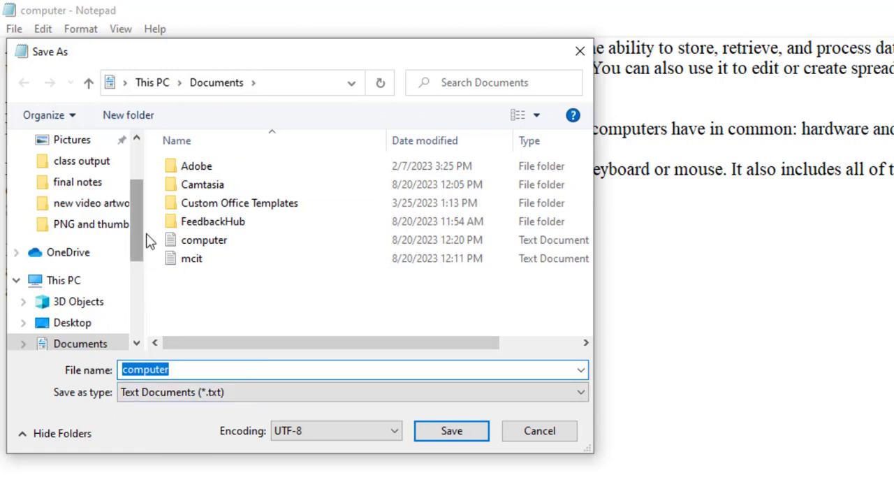
left_click_drag(139, 238, 146, 201)
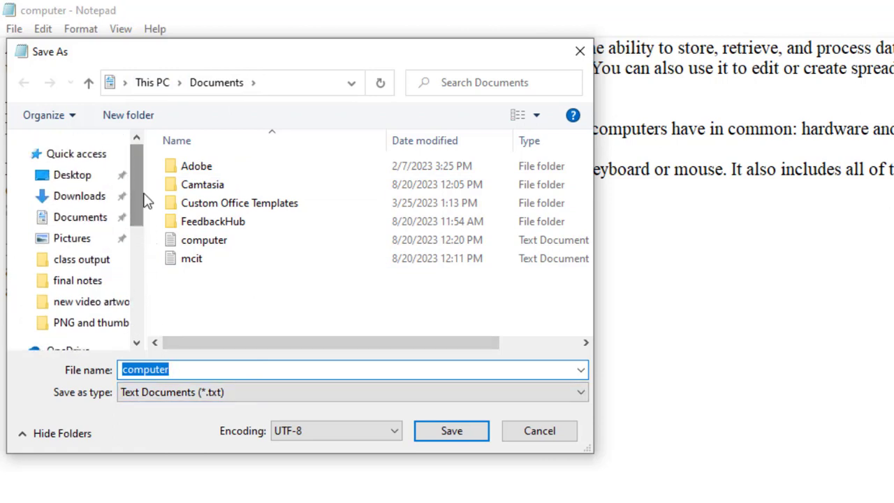
left_click(93, 181)
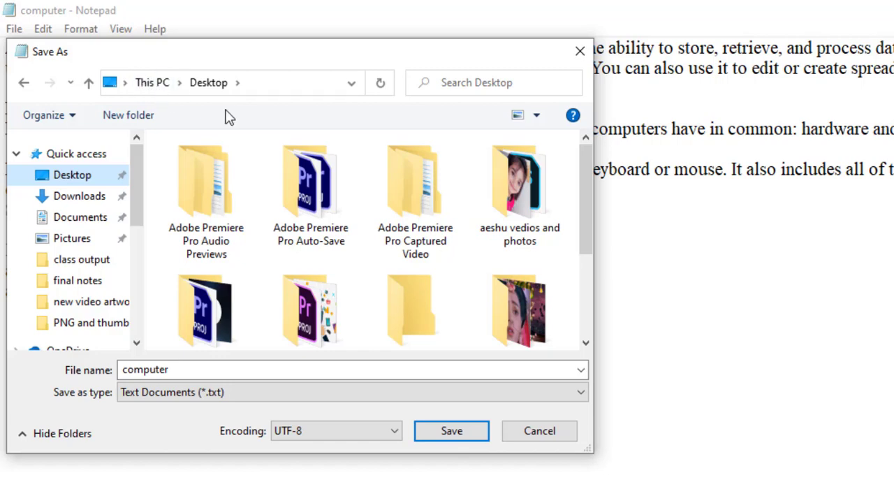
double_click(189, 372)
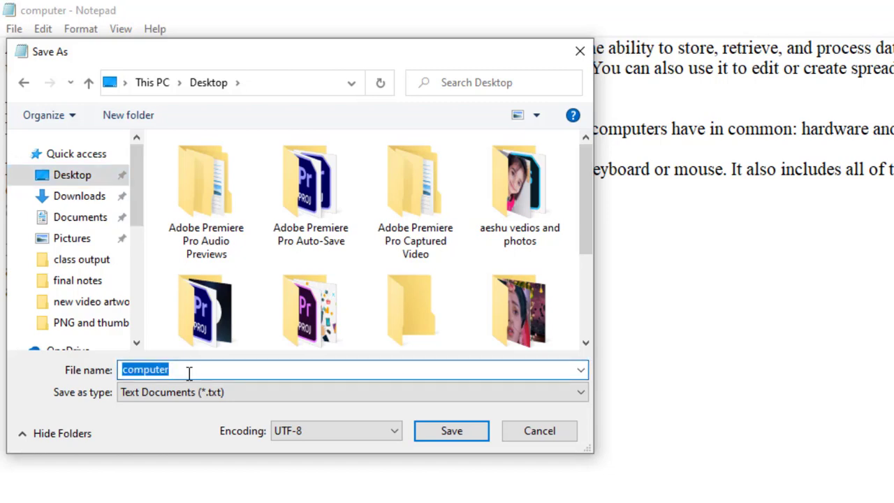
left_click(468, 443)
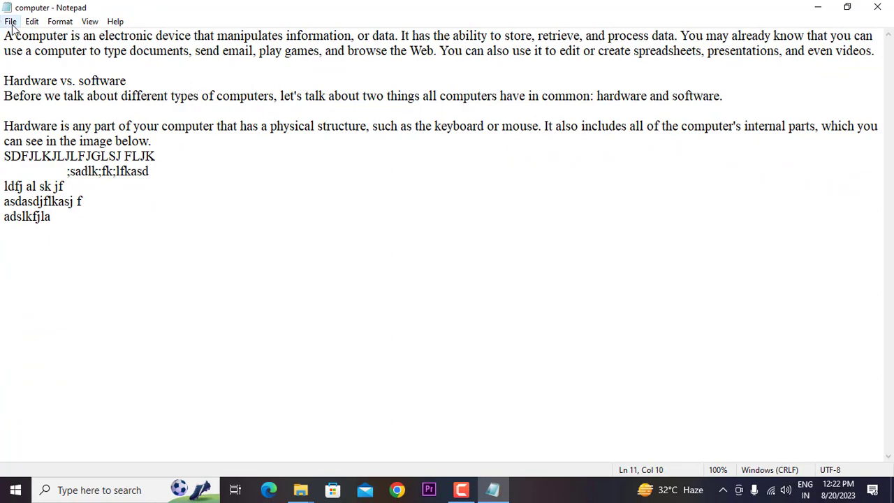
Create a new blank document and paste the copied "Hardware vs. software" text into it.
left_click(11, 22)
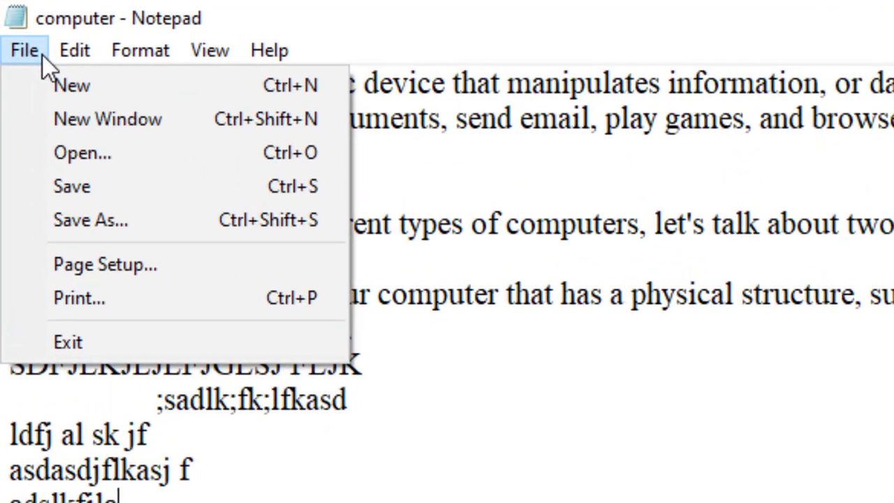
left_click(85, 105)
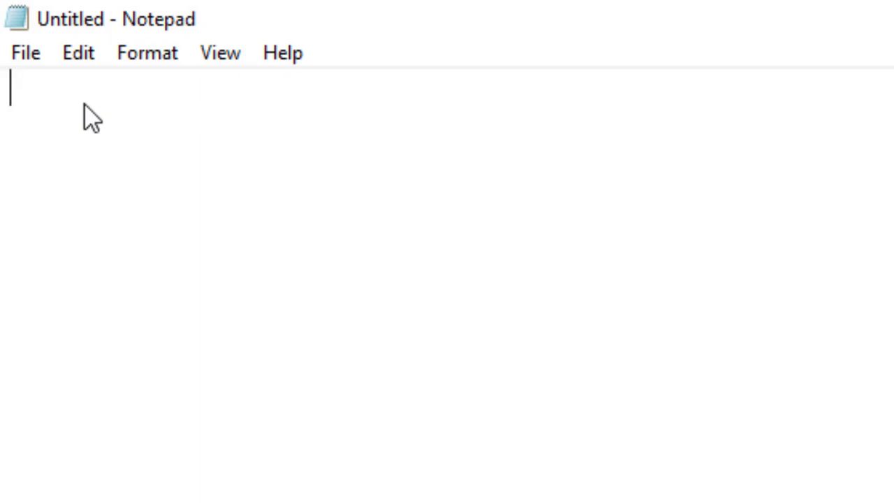
key("ctrl+v")
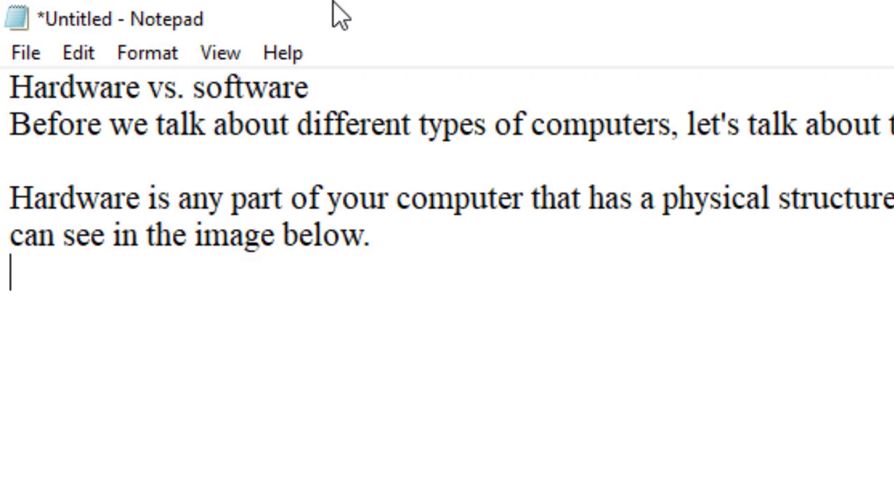
Save the new document on the Desktop as a text document named mcit.
left_click(26, 56)
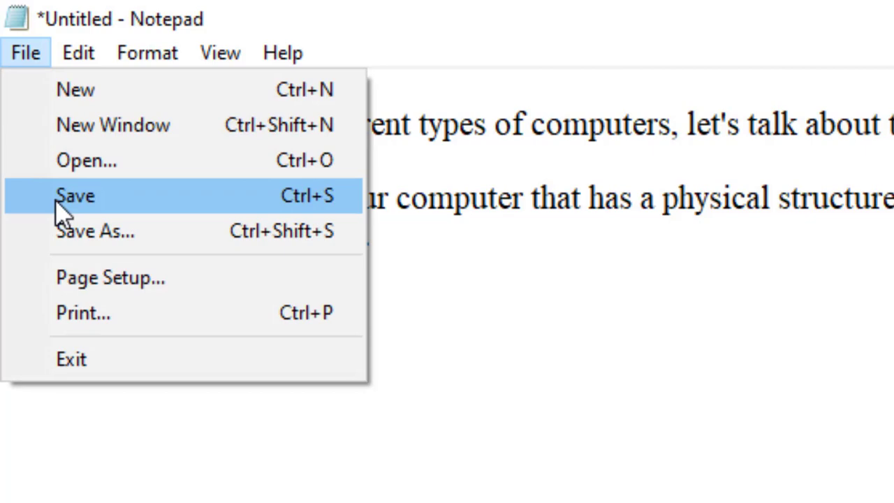
left_click(59, 198)
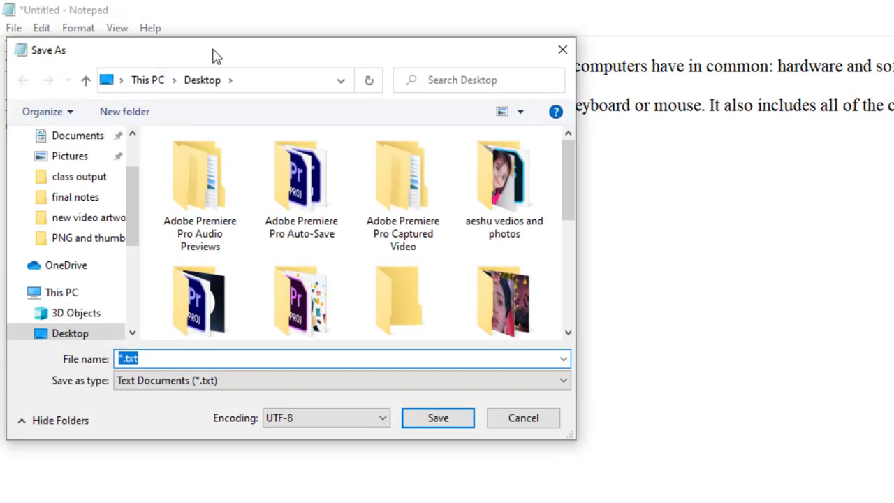
left_click_drag(215, 56, 432, 96)
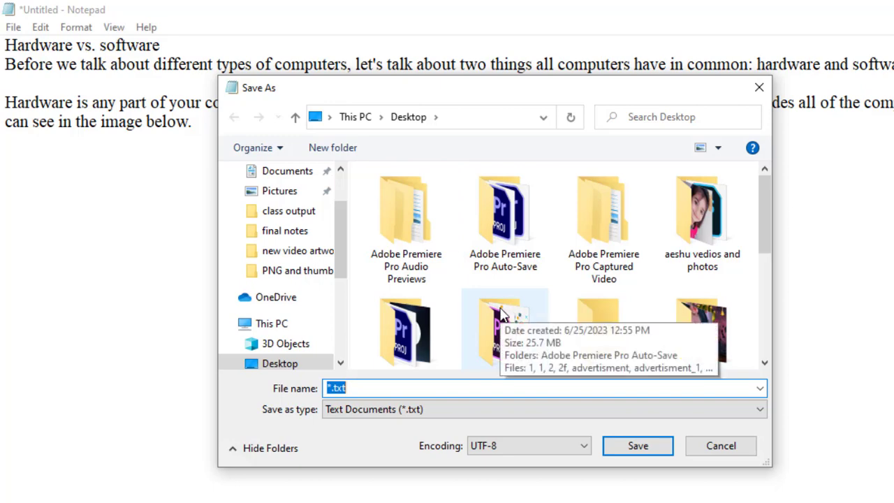
key("BackSpace")
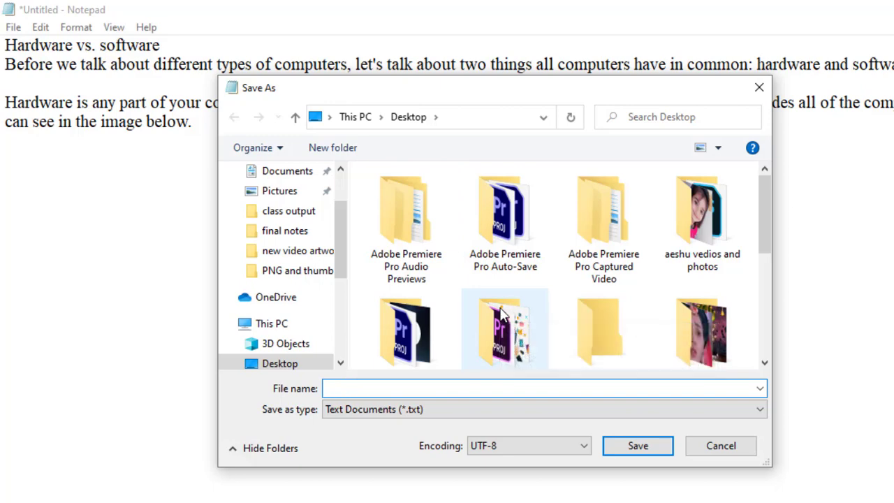
type("mcit")
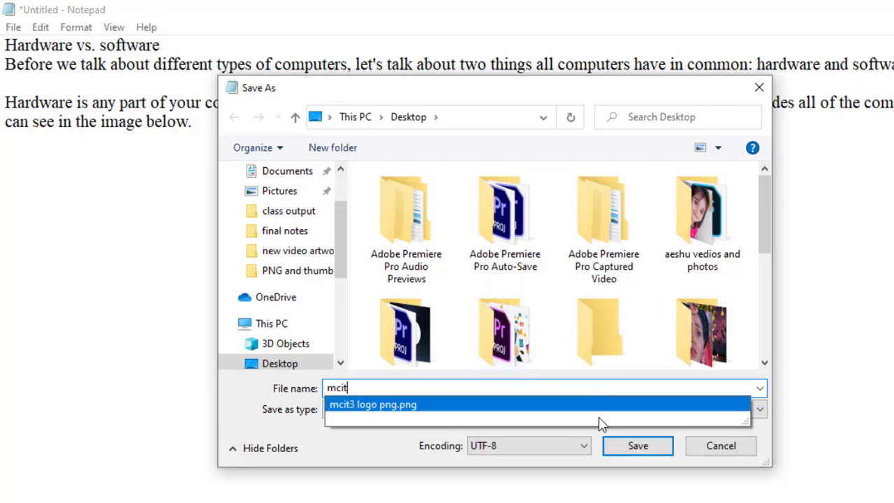
left_click(627, 453)
left_click(627, 453)
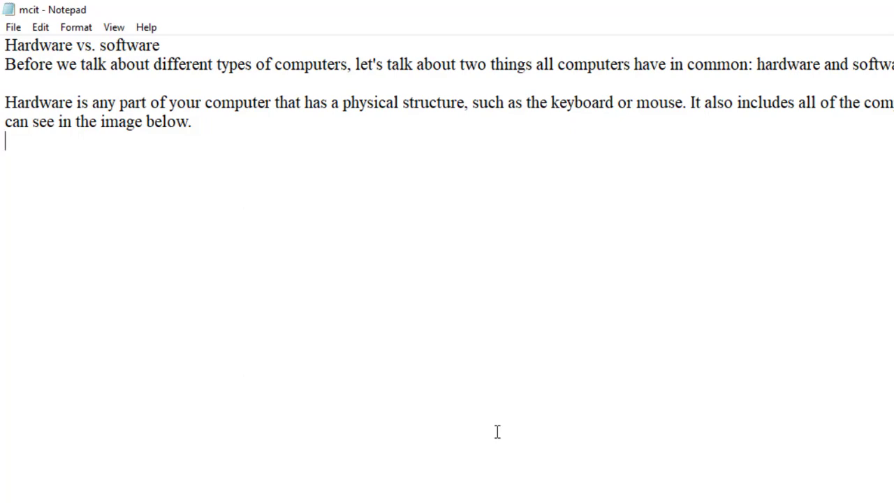
Open Page Setup for the mcit document and examine the paper size options.
left_click(11, 28)
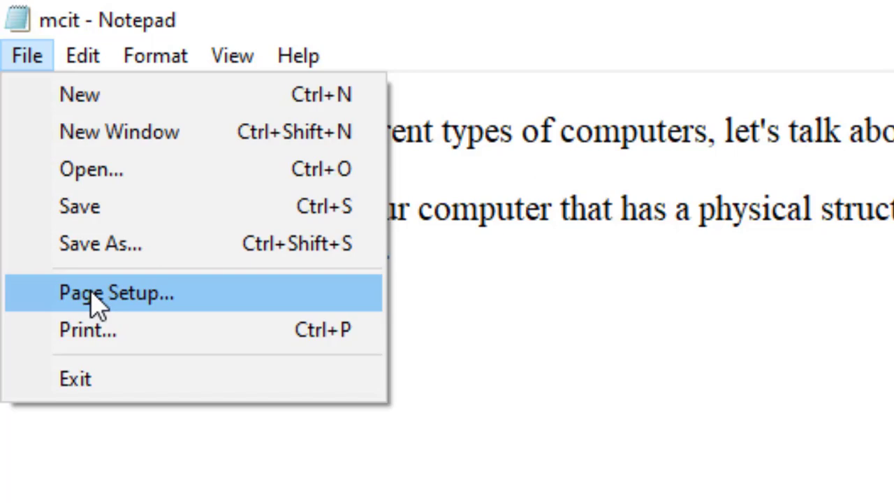
left_click(126, 297)
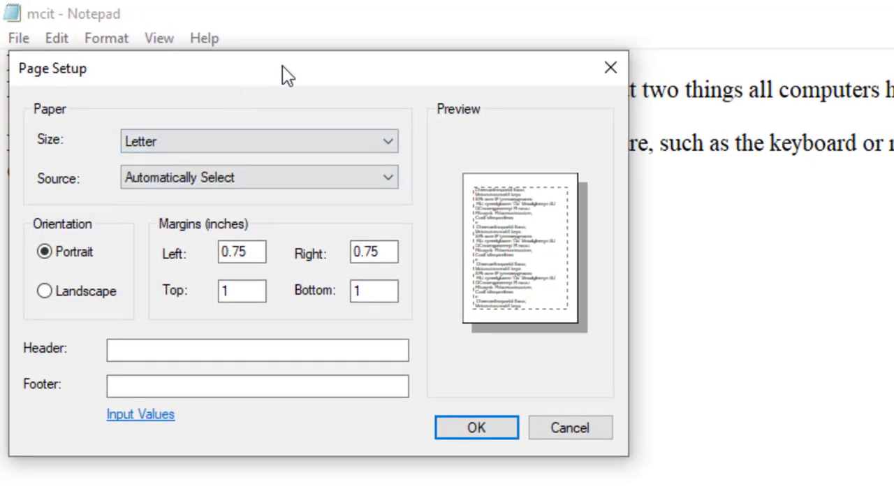
left_click_drag(283, 65, 579, 205)
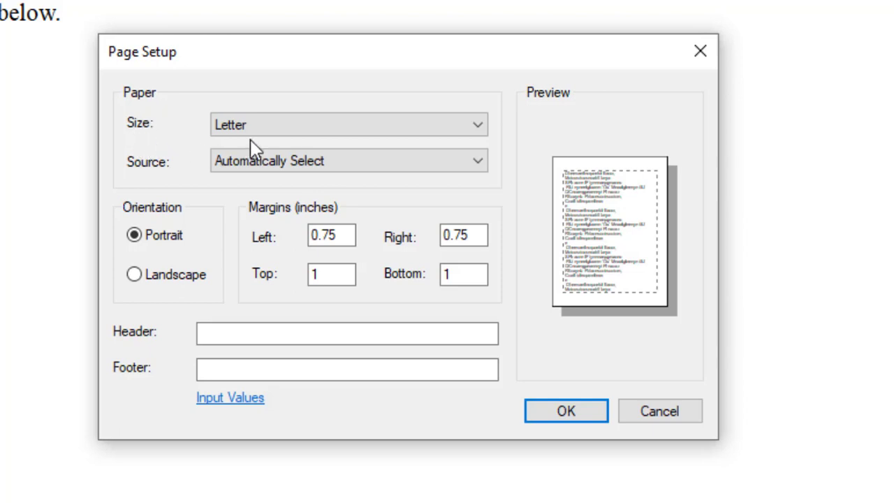
left_click(270, 127)
left_click(270, 128)
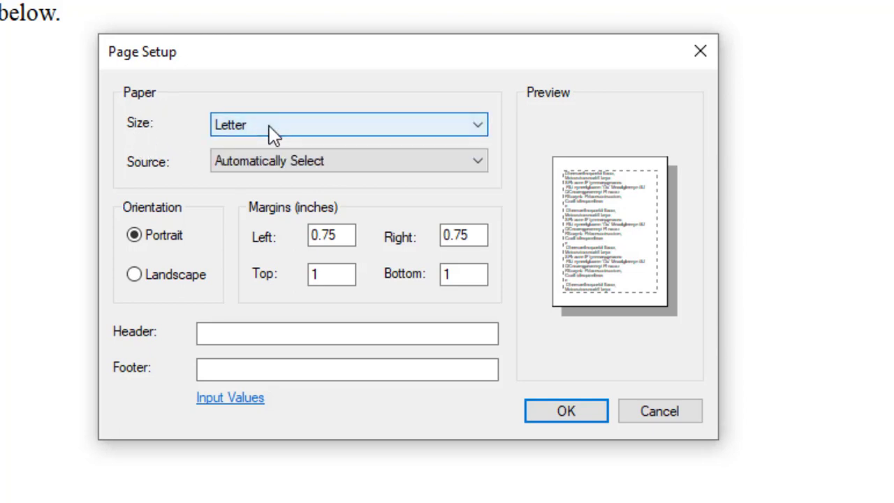
left_click(271, 131)
left_click(271, 132)
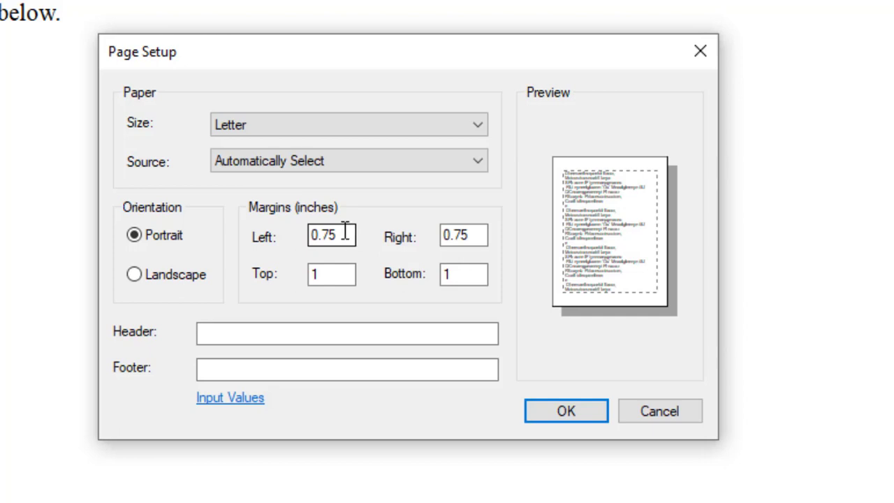
Set the page margins to 2 inches top, 0.55 inches bottom, and 1 inch left and right.
left_click(336, 279)
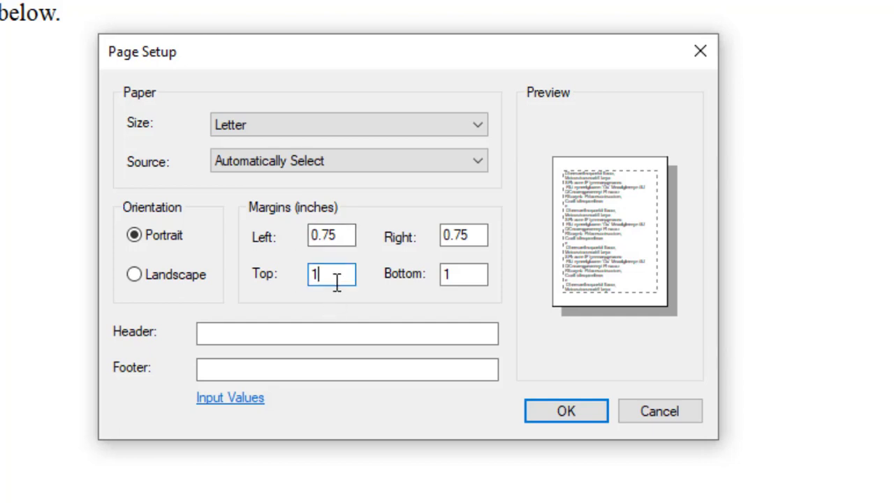
key("BackSpace")
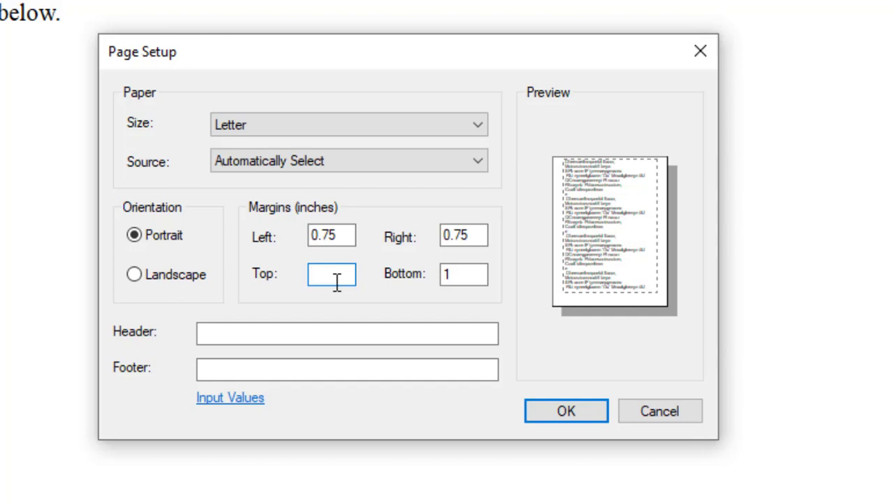
type("2")
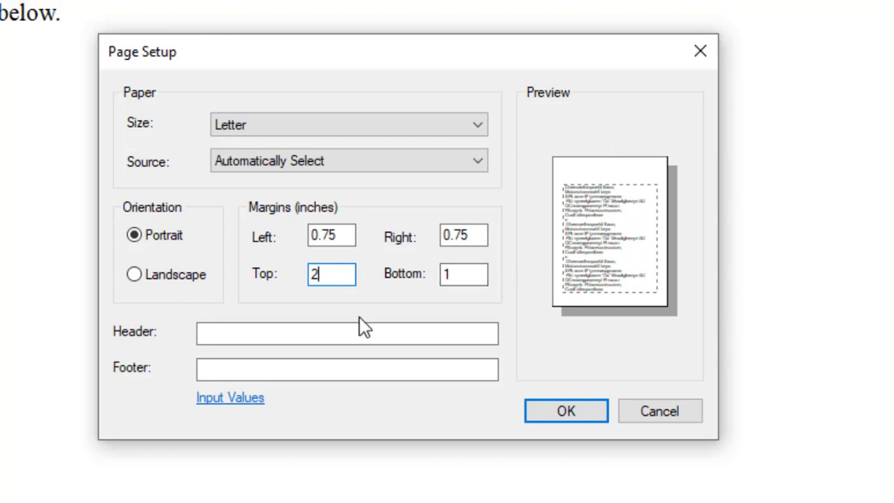
left_click(467, 276)
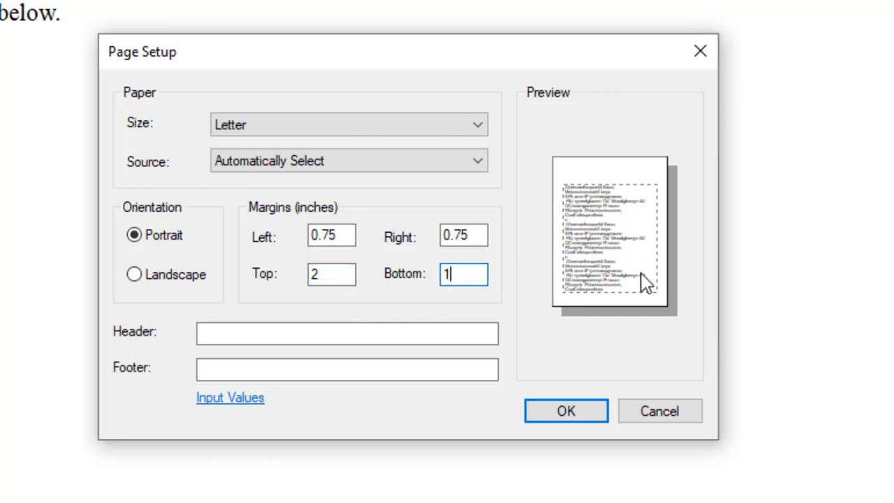
key("BackSpace")
type(".55")
double_click(350, 235)
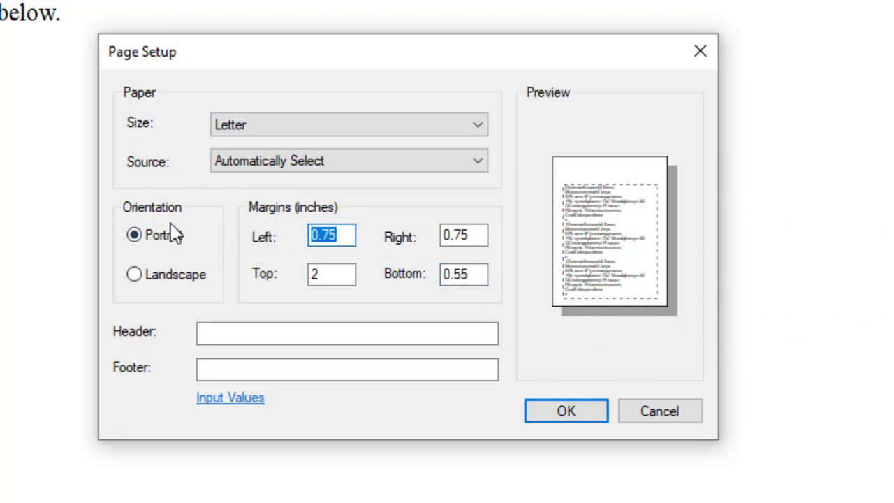
type("1")
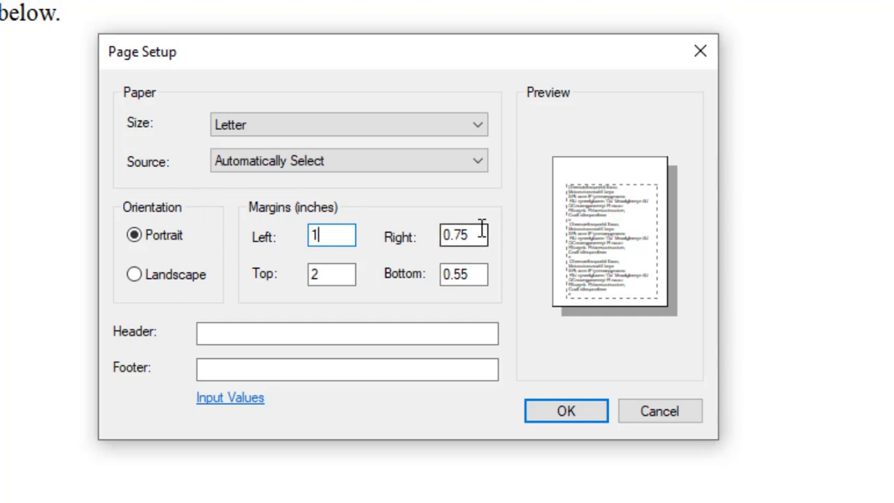
left_click_drag(482, 227, 412, 228)
type("1")
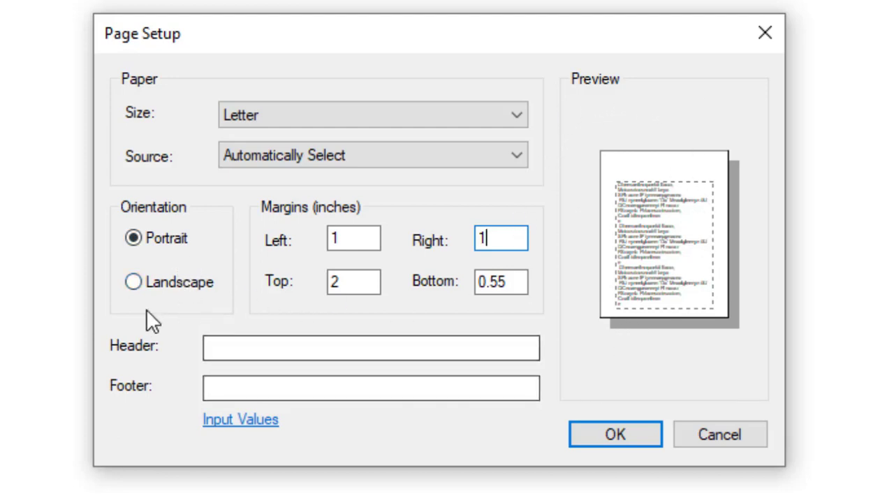
Try the Landscape orientation for the mcit document and close Page Setup without applying the changes.
left_click(158, 281)
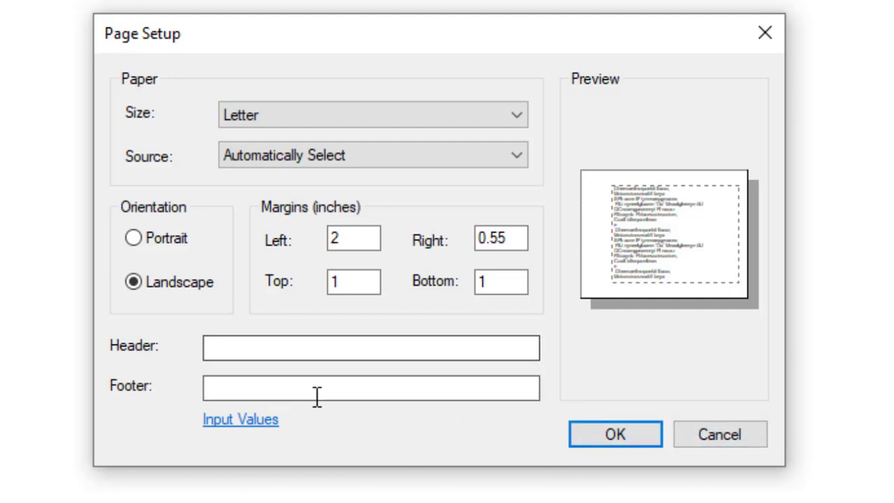
left_click(755, 435)
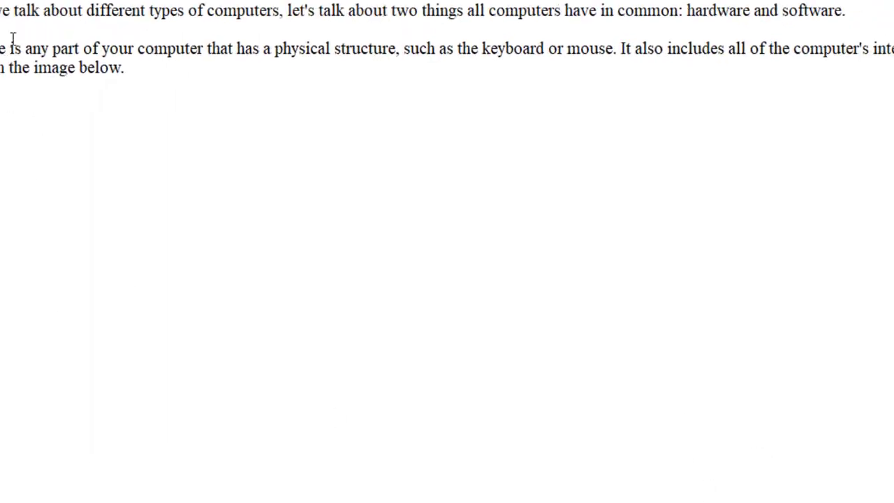
Bring up the print settings for the mcit document and move their dialog away from the text.
left_click(11, 21)
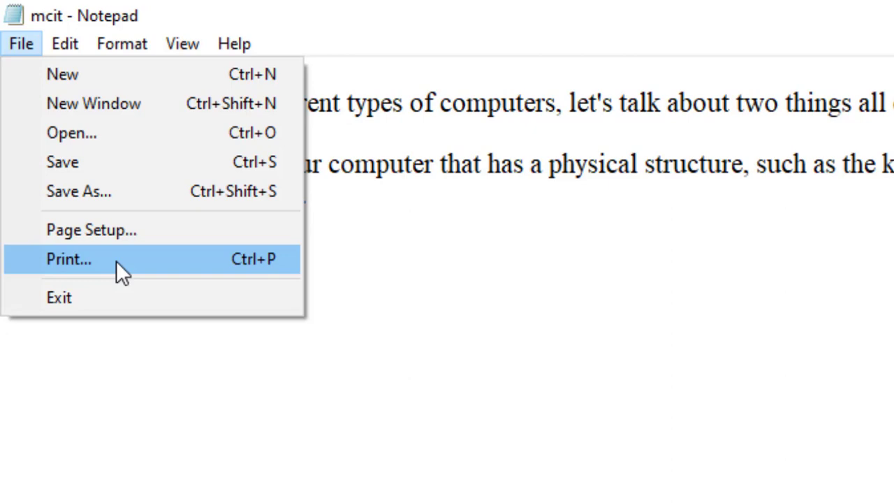
left_click(116, 261)
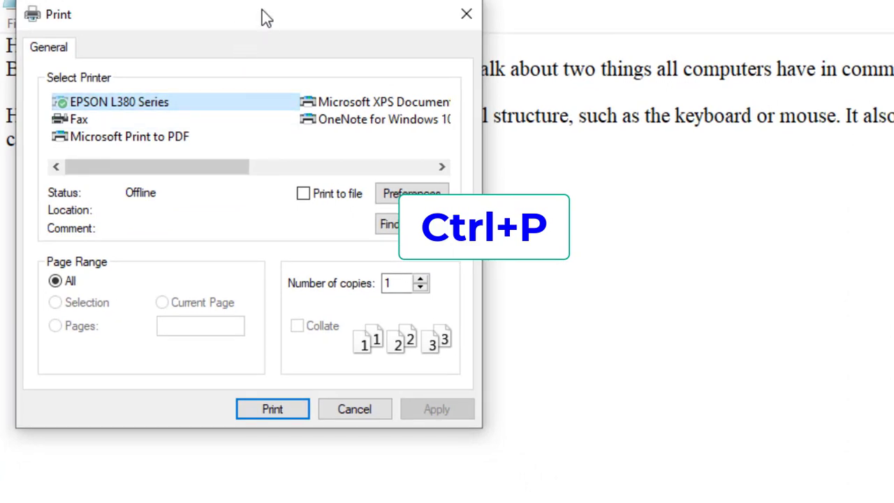
left_click_drag(262, 11, 714, 174)
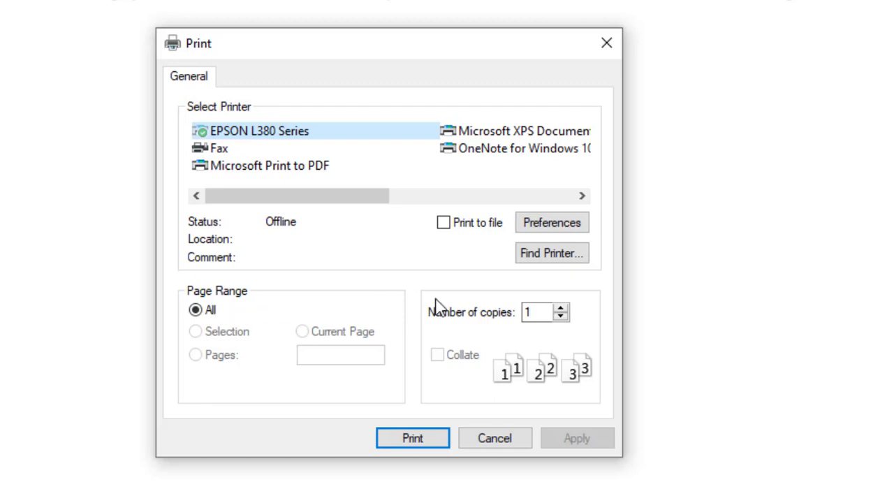
Raise the number of copies to 5 and cancel without printing.
left_click(562, 309)
left_click(562, 309)
left_click(561, 310)
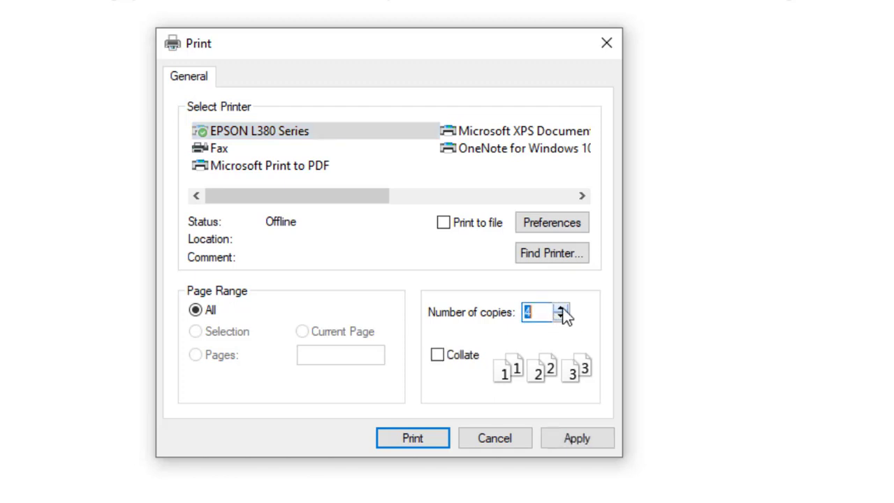
left_click(562, 308)
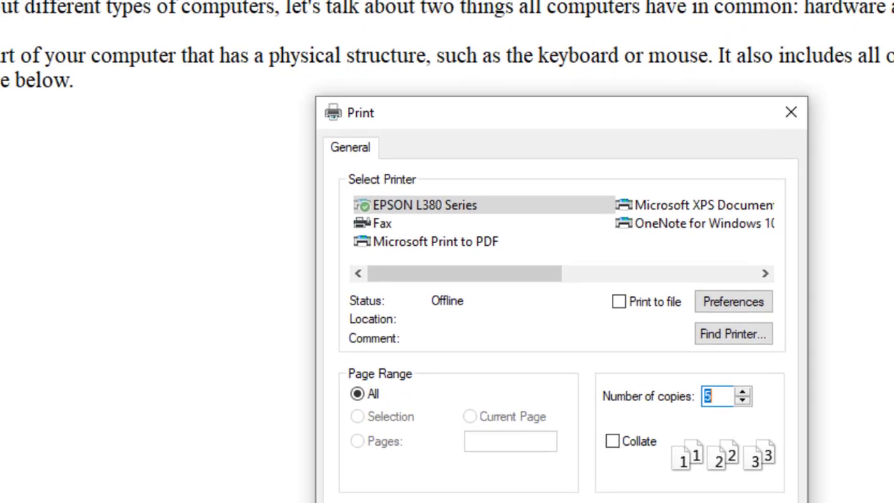
left_click(666, 502)
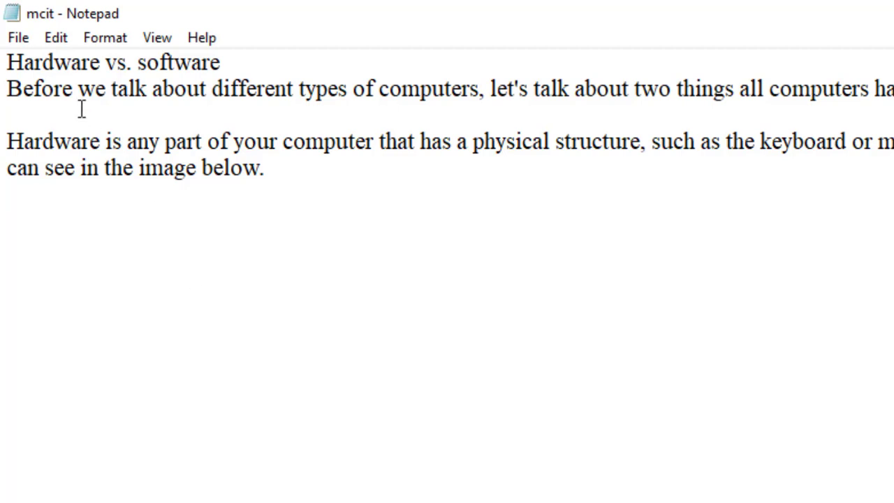
Exit Notepad to close the saved mcit document.
left_click(18, 38)
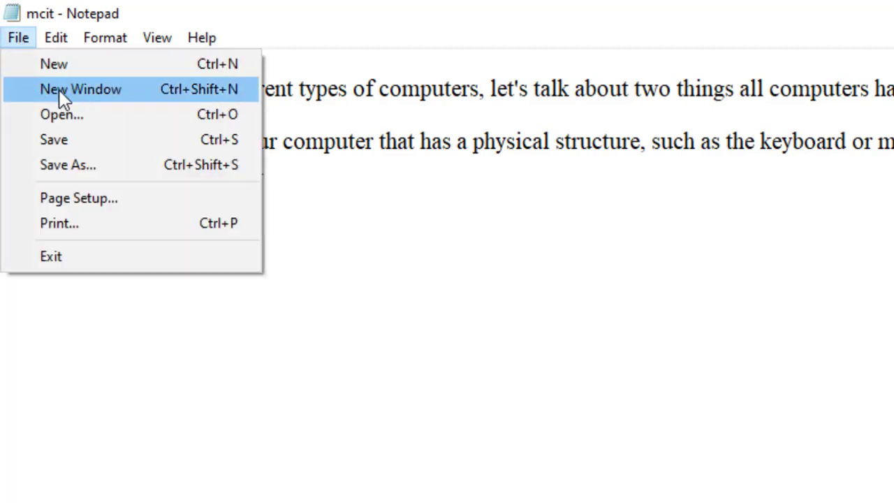
left_click(49, 257)
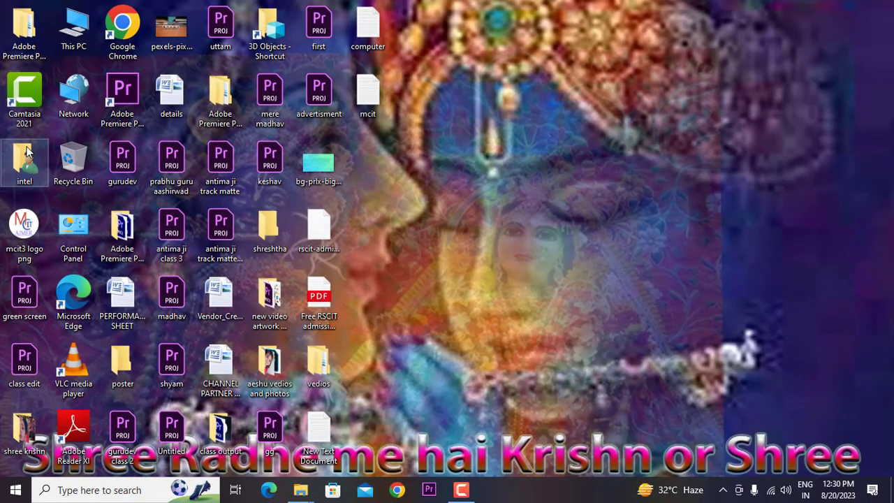
Start Notepad again and paste the copied "Hardware vs. software" text into the blank document in a maximized window.
left_click(96, 490)
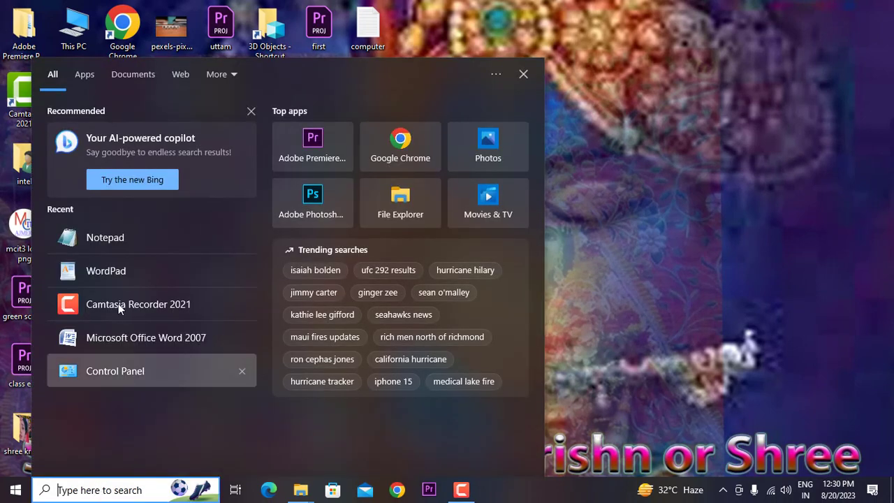
left_click(122, 241)
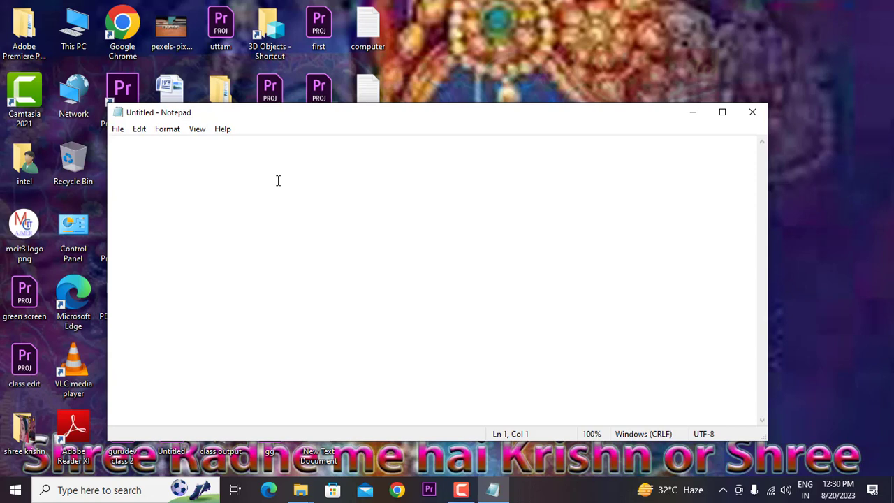
type("Hardware vs. software Before we talk about different types of computers, let's talk about two things all computers have in common: hardware and software.  Hardware is any part of your computer that has a physical structure, such as the keyboard or mouse. It also includes all of the computer's internal parts, which you can see in the image below.")
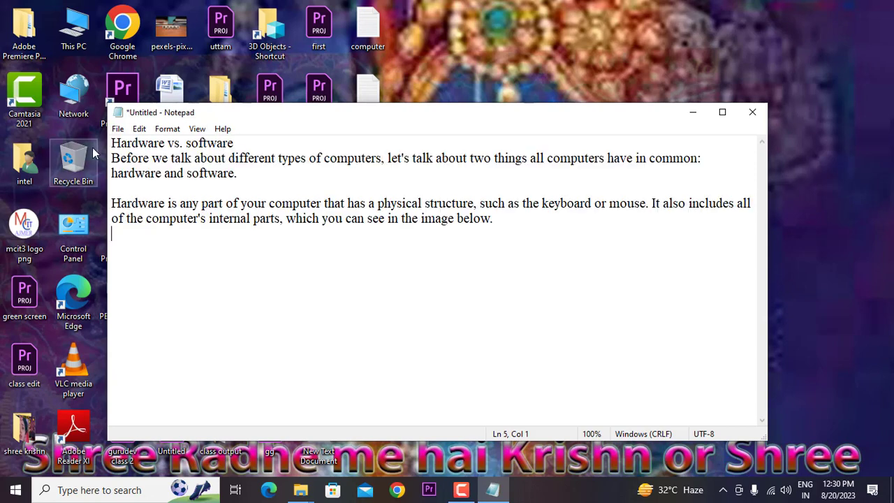
left_click(722, 113)
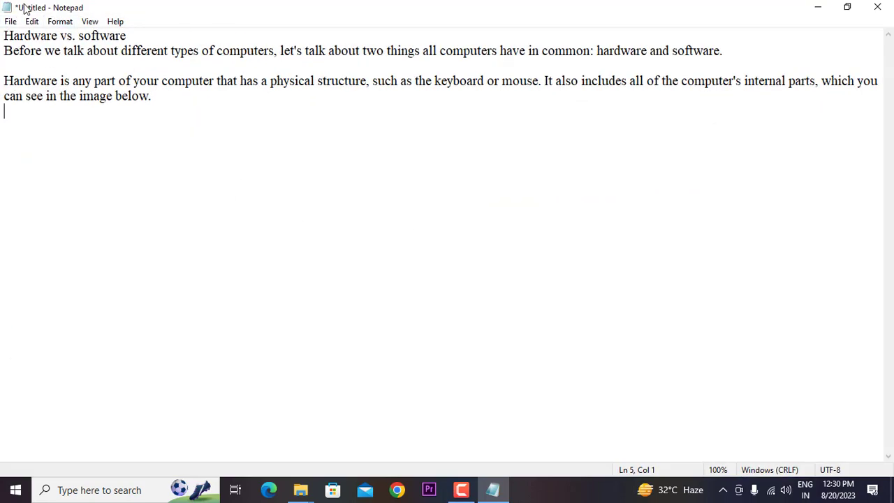
Exit with the text unsaved, choose to save the changes, and dismiss Save As without saving a file.
left_click(10, 21)
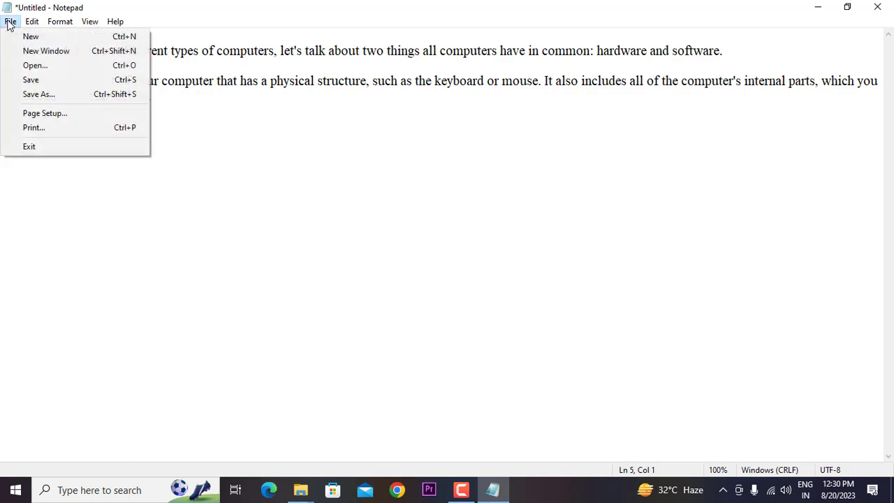
left_click(40, 150)
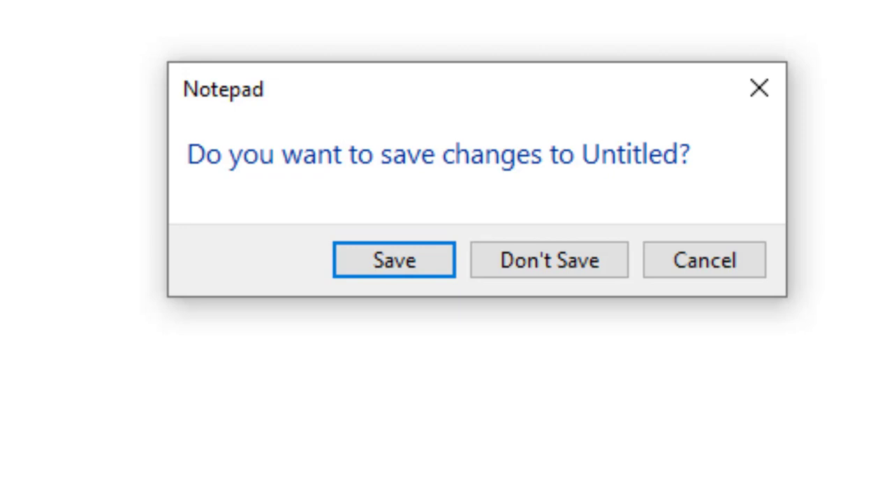
left_click(433, 276)
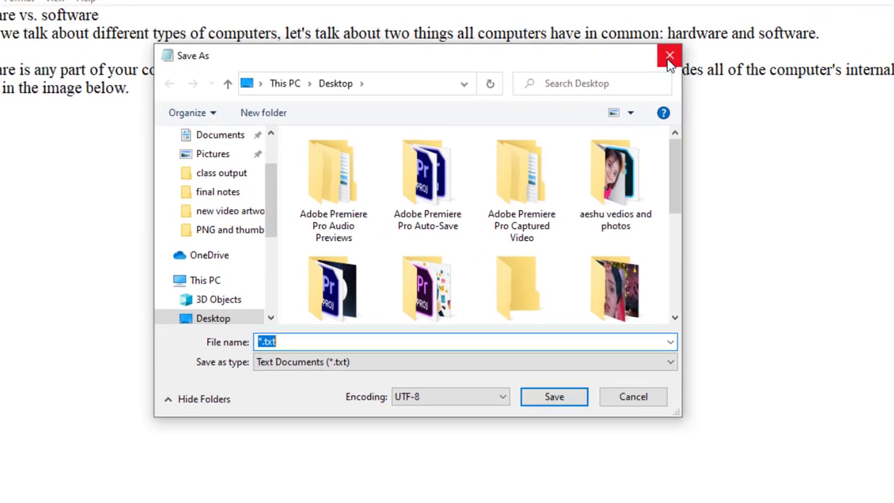
left_click(724, 51)
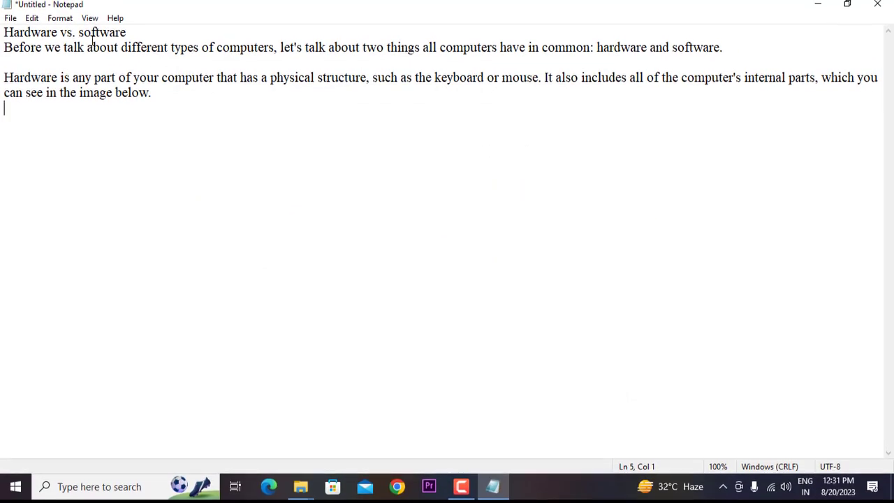
Request exit from the unsaved document again and cancel at the save prompt to keep it open.
left_click(11, 13)
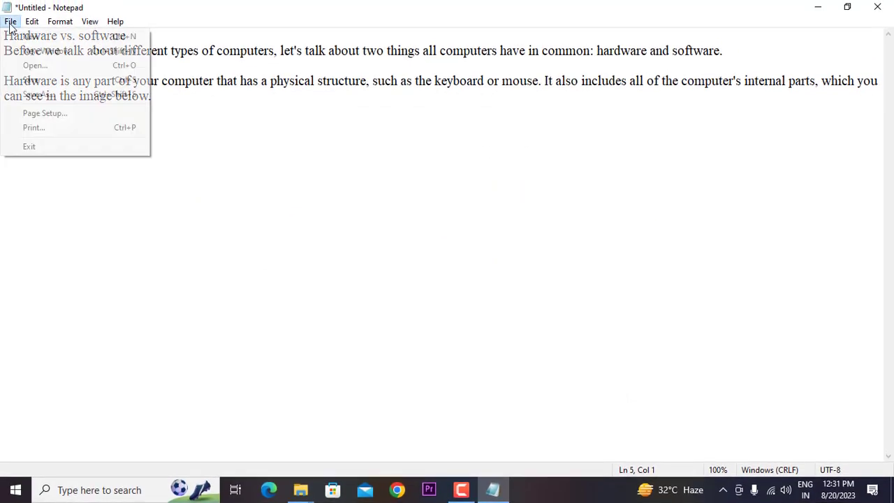
left_click(44, 144)
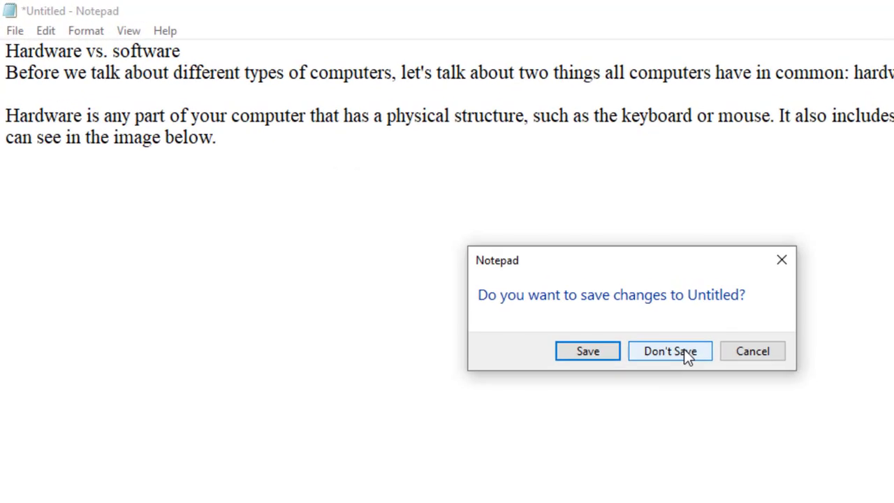
left_click(763, 357)
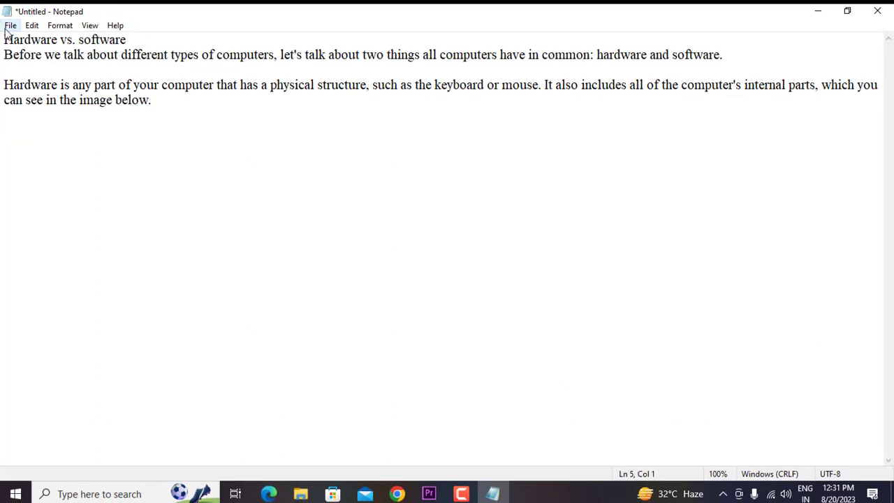
Exit Notepad once more from the unsaved document.
left_click(7, 26)
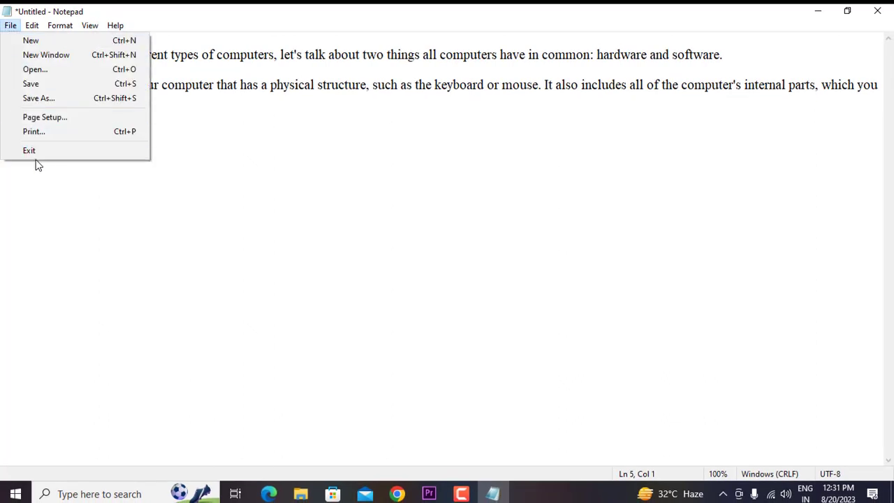